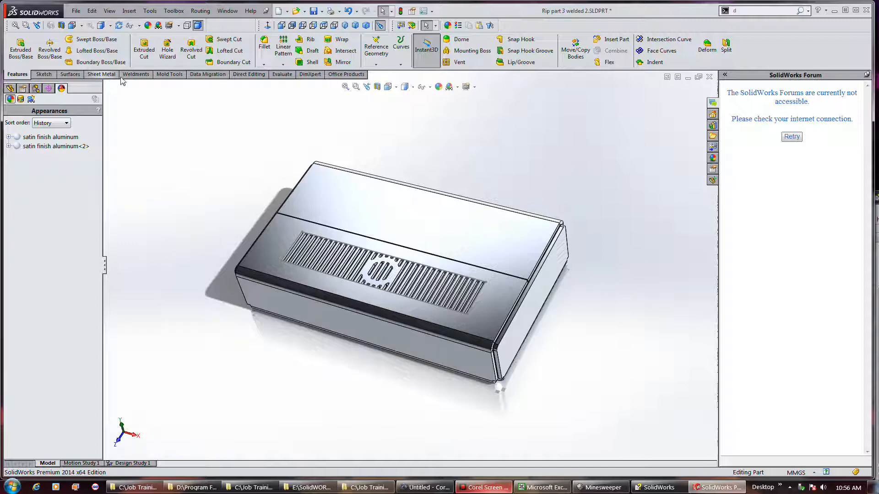
pyautogui.click(282, 75)
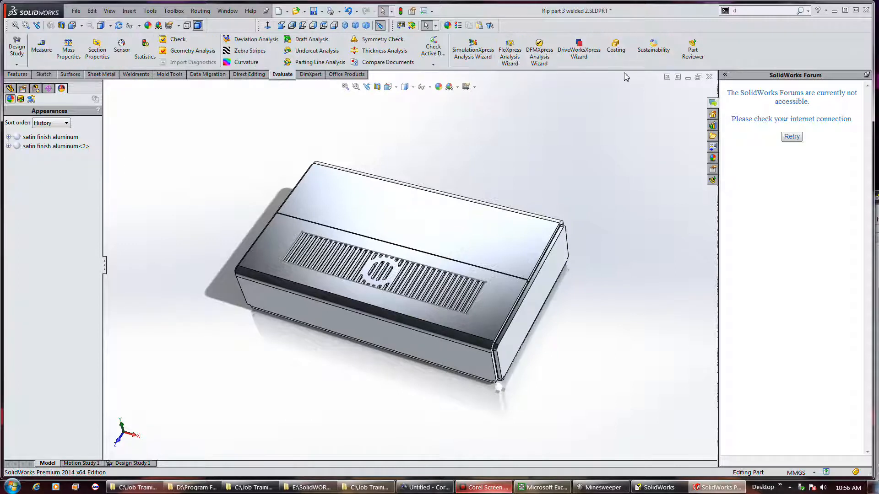
pyautogui.click(617, 51)
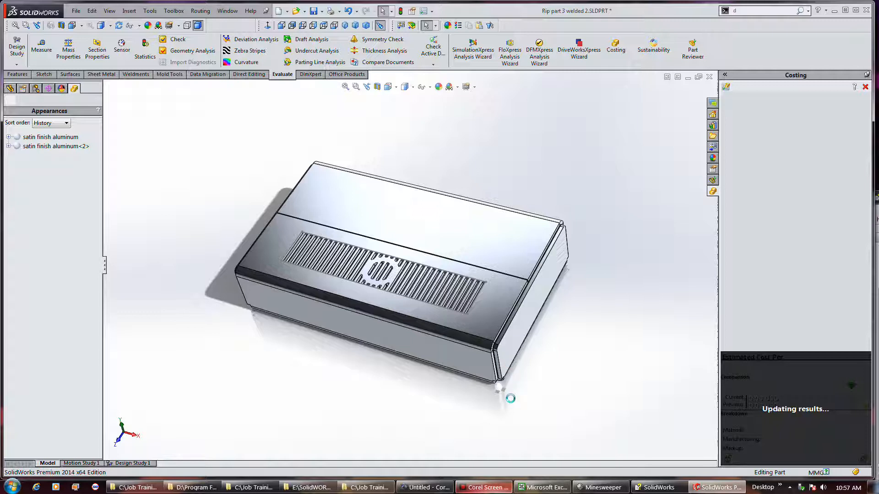
pyautogui.click(488, 490)
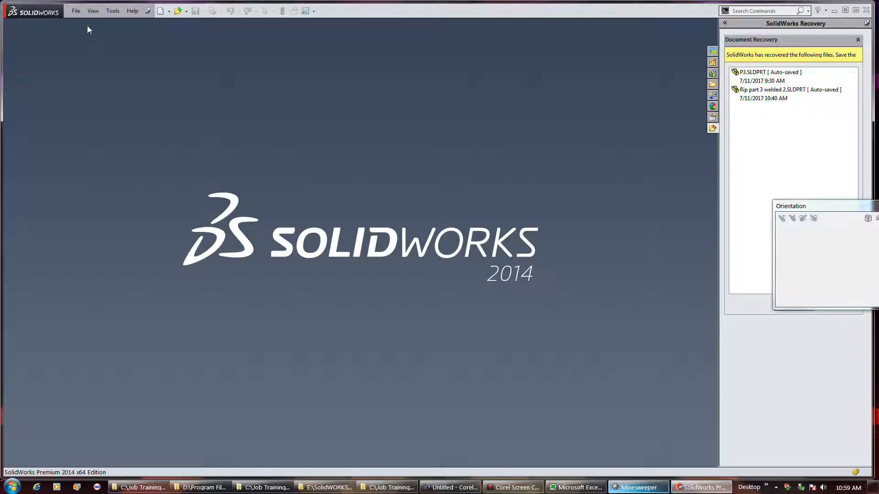
# - Open the part file Rip part 3 welded 2.SLDPRT from the Sheet Metal folder
pyautogui.click(177, 11)
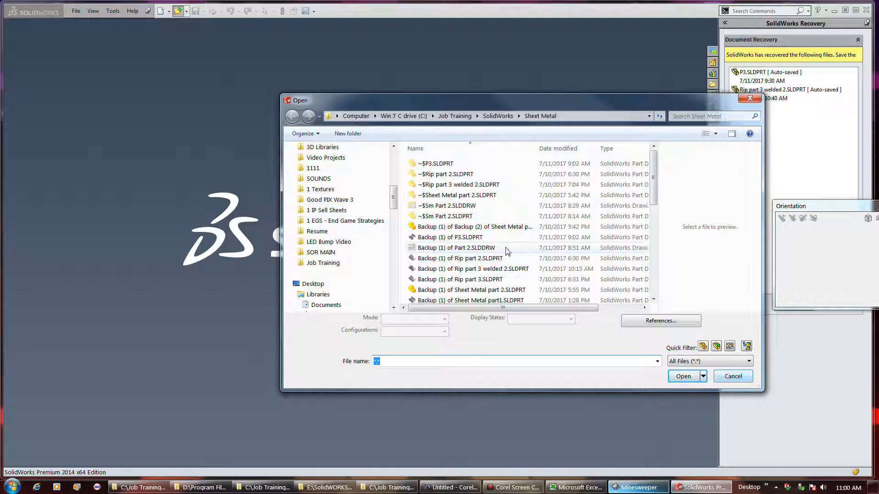
pyautogui.click(478, 259)
pyautogui.scroll(-5, 478, 258)
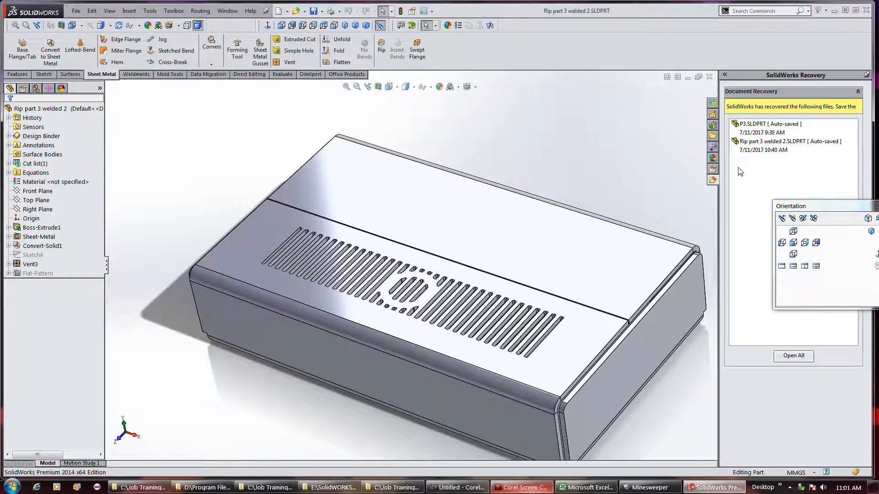
# - Start Costing for the sheet metal part and move the Orientation window clear of the costing settings
pyautogui.click(732, 140)
pyautogui.click(734, 187)
pyautogui.click(283, 74)
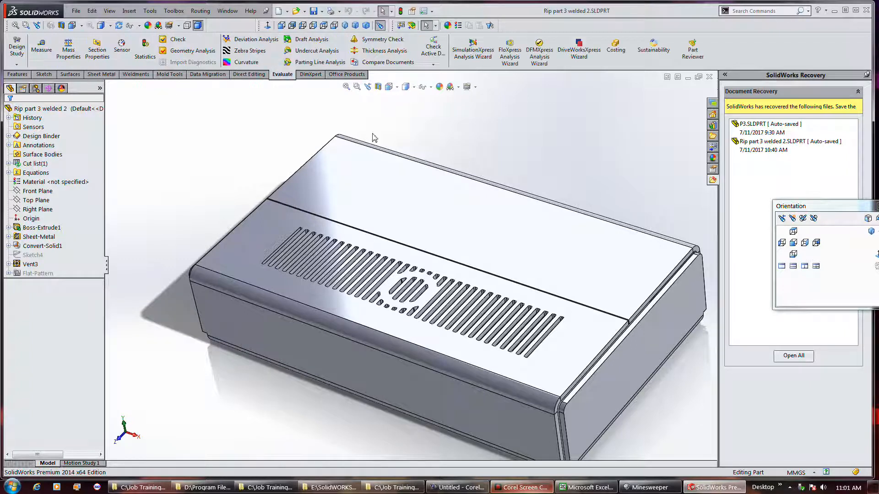
pyautogui.click(615, 49)
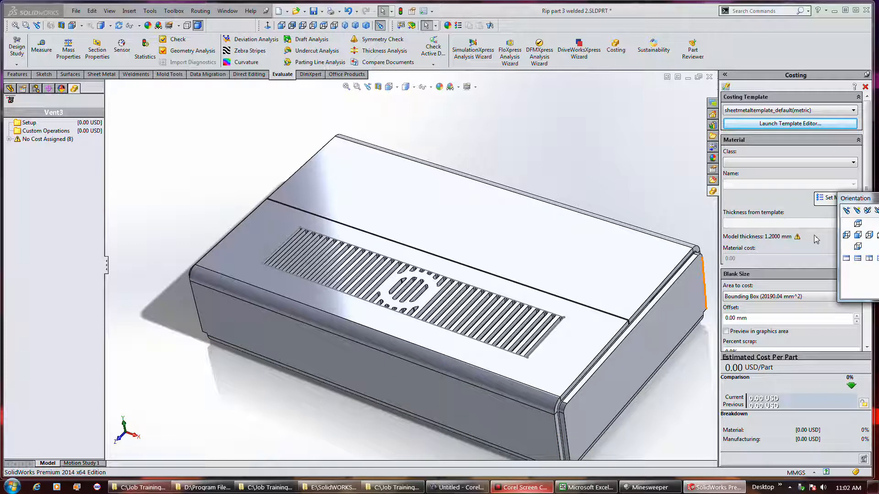
pyautogui.moveTo(861, 200); pyautogui.dragTo(878, 192)
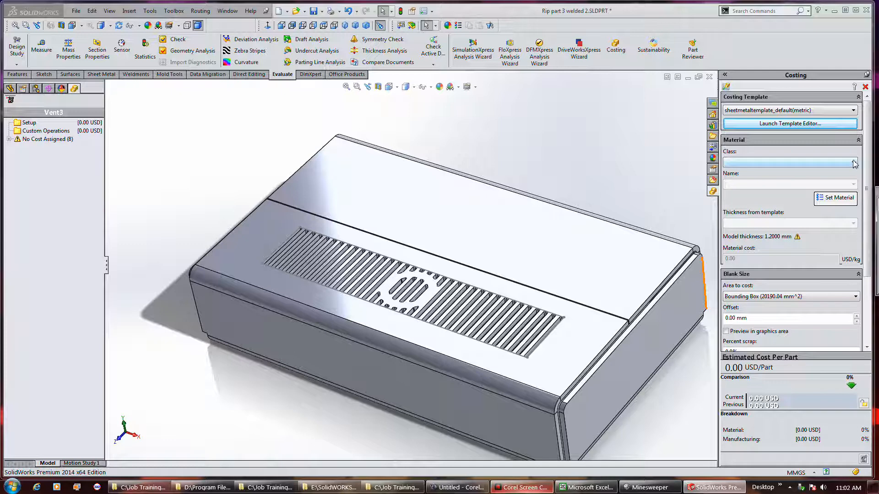
# - Set the costing material class to Aluminium Alloys, apply 6061 Alloy to the model and update the cost estimate
pyautogui.click(793, 164)
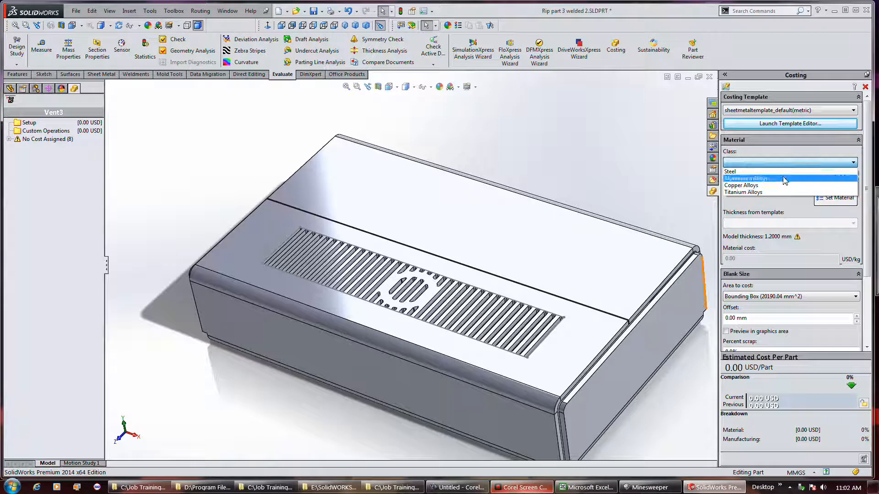
pyautogui.click(785, 179)
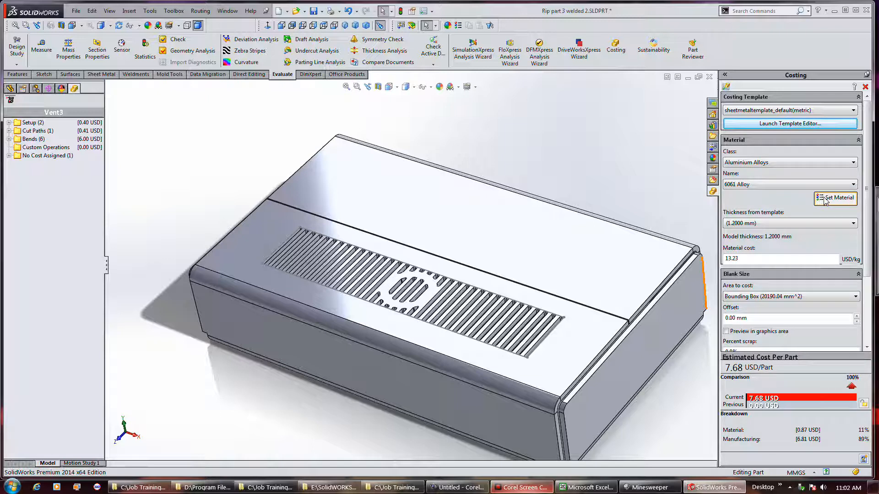
pyautogui.click(825, 200)
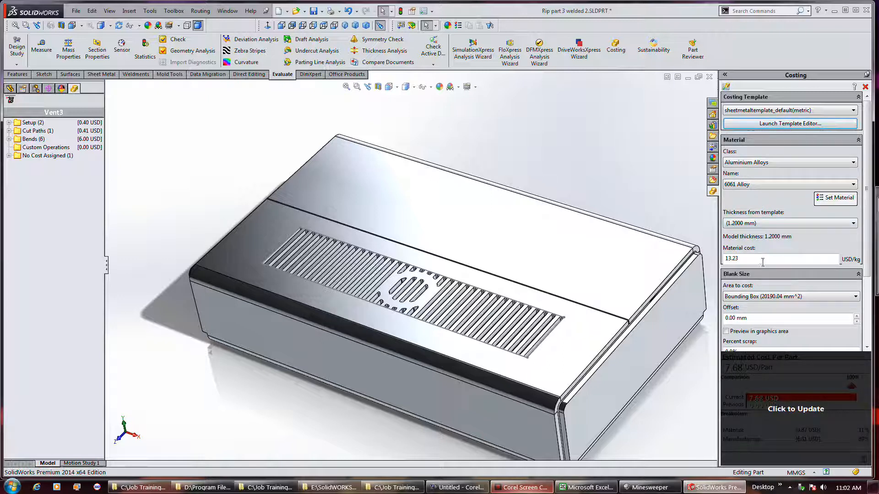
pyautogui.click(801, 412)
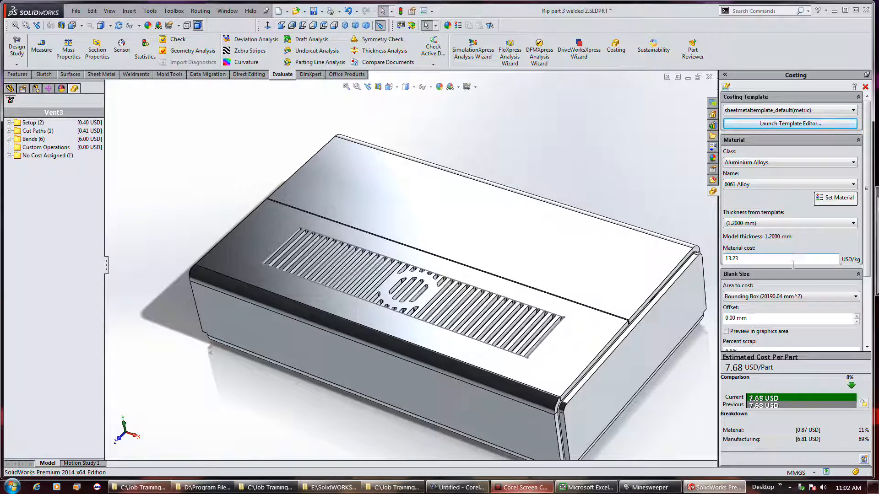
# - Try the machining template with Roughing as the default finishing operation in the costing options, and discard the changes
pyautogui.click(726, 86)
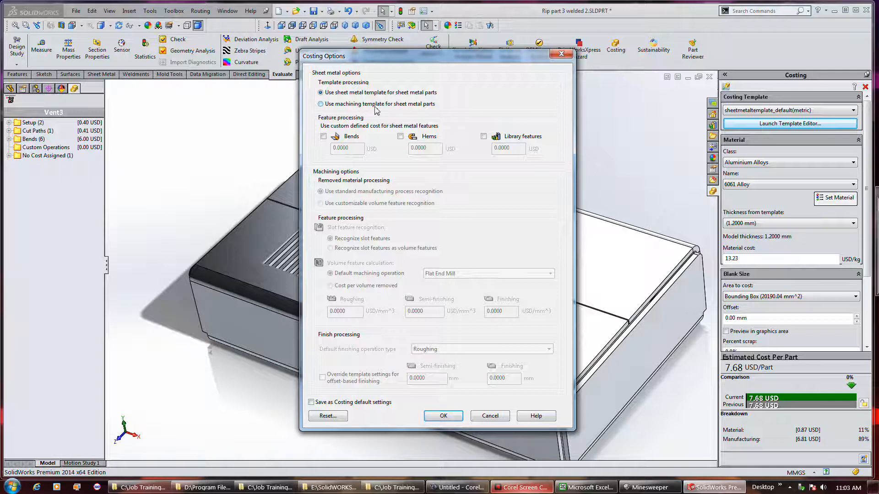
pyautogui.click(376, 109)
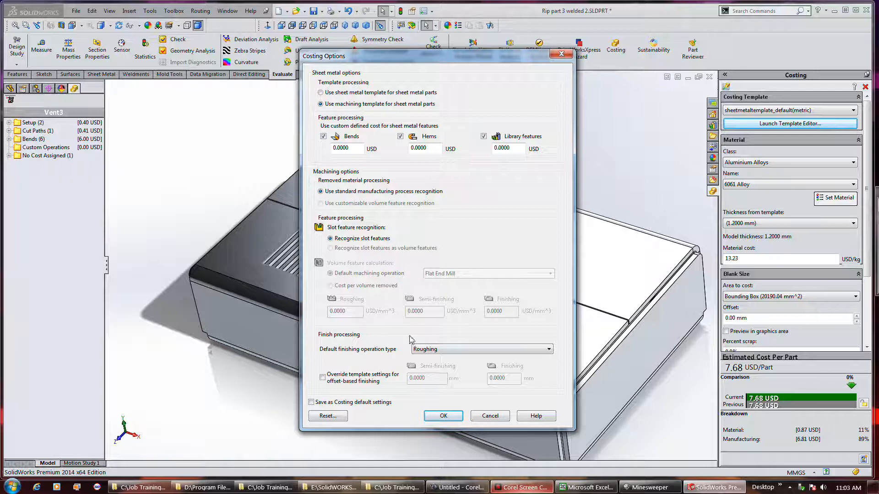
pyautogui.click(437, 351)
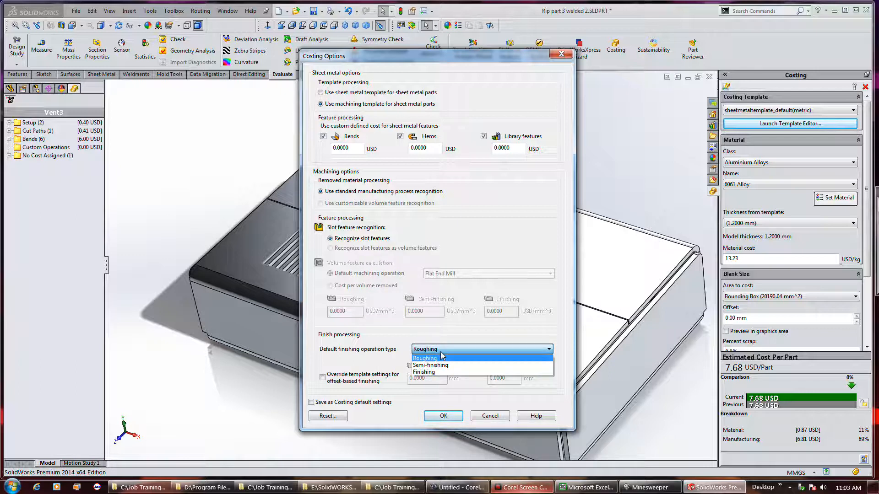
pyautogui.click(441, 357)
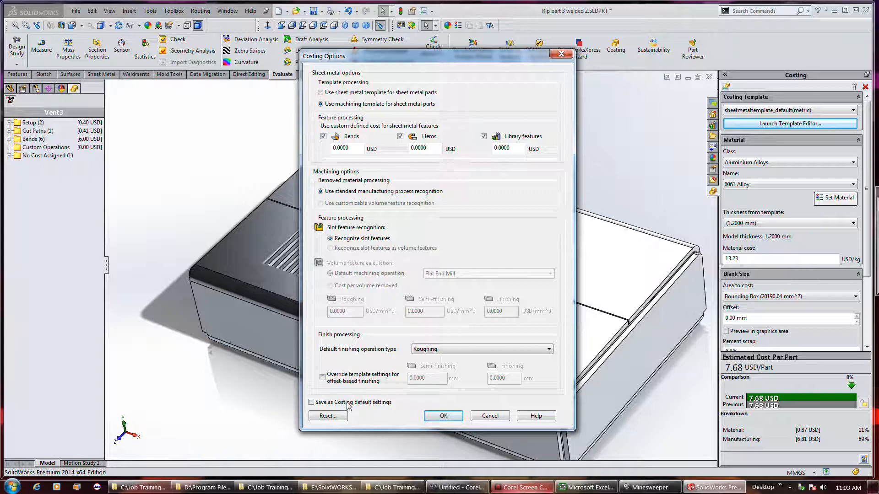
pyautogui.click(376, 92)
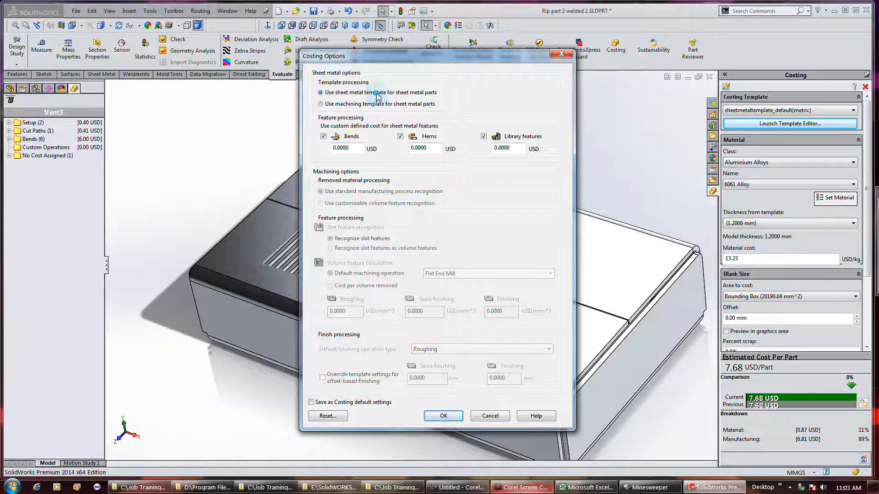
pyautogui.click(446, 416)
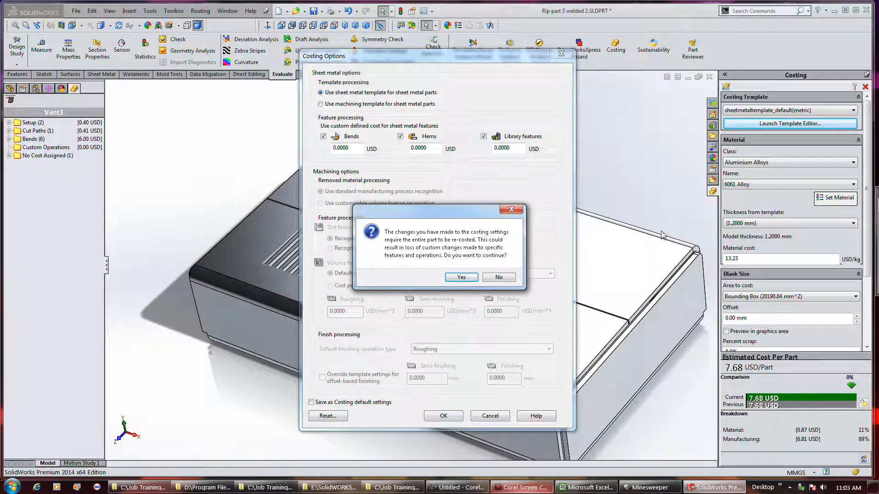
pyautogui.click(499, 278)
pyautogui.click(497, 417)
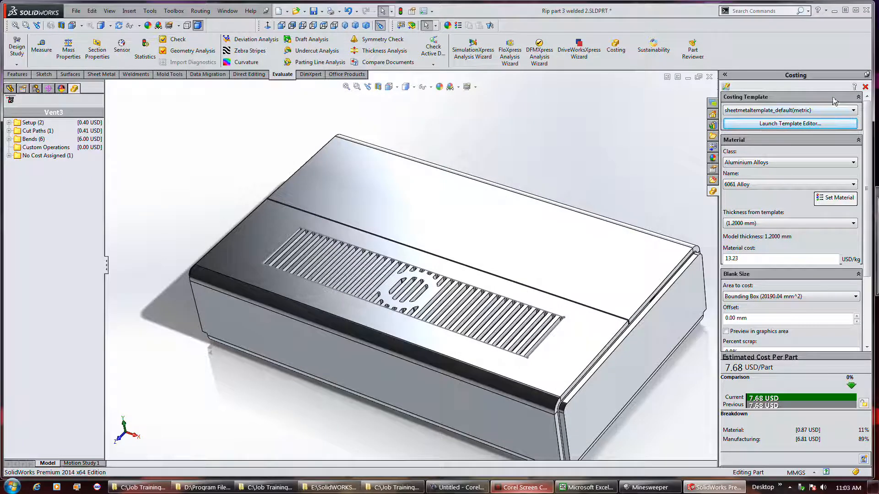
# - Open the sheetmetaltemplate_default(metric) costing template in the template editor and review its general settings and material list
pyautogui.click(795, 124)
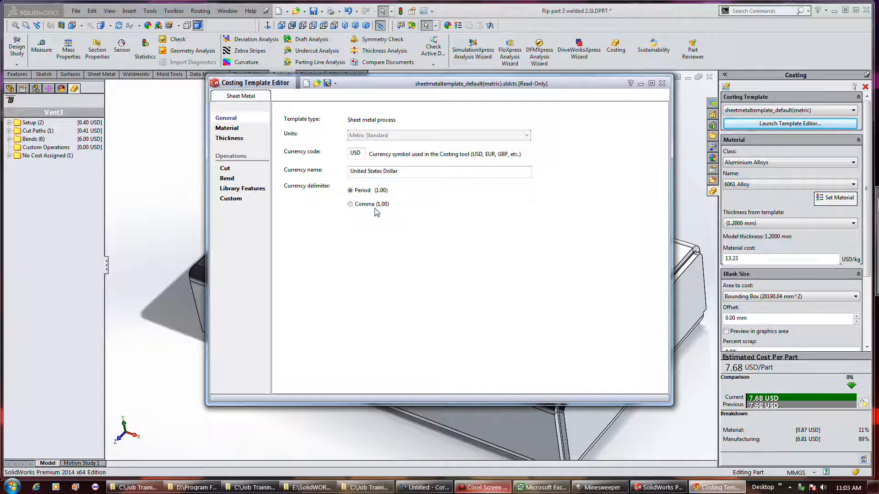
pyautogui.click(240, 130)
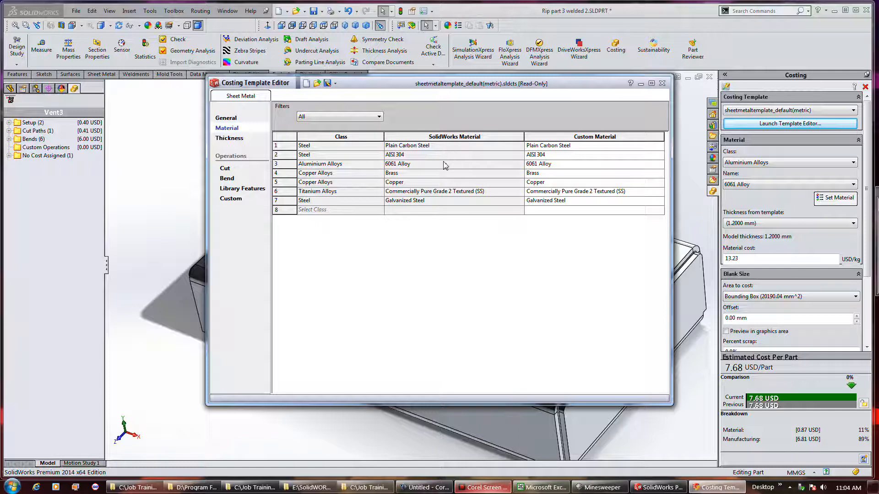
# - Examine the template's cost per kilogram for each material and thickness, including the available custom material filters
pyautogui.click(229, 138)
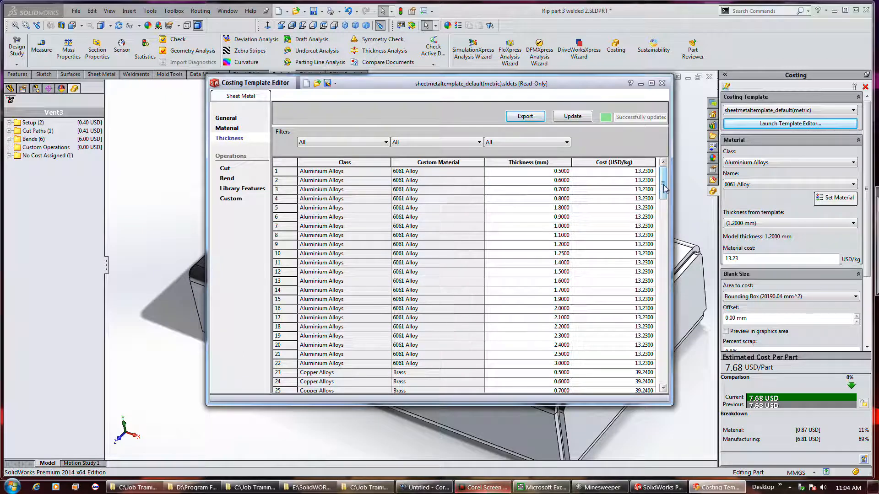
pyautogui.moveTo(664, 189); pyautogui.dragTo(685, 316)
pyautogui.moveTo(686, 335); pyautogui.dragTo(698, 274)
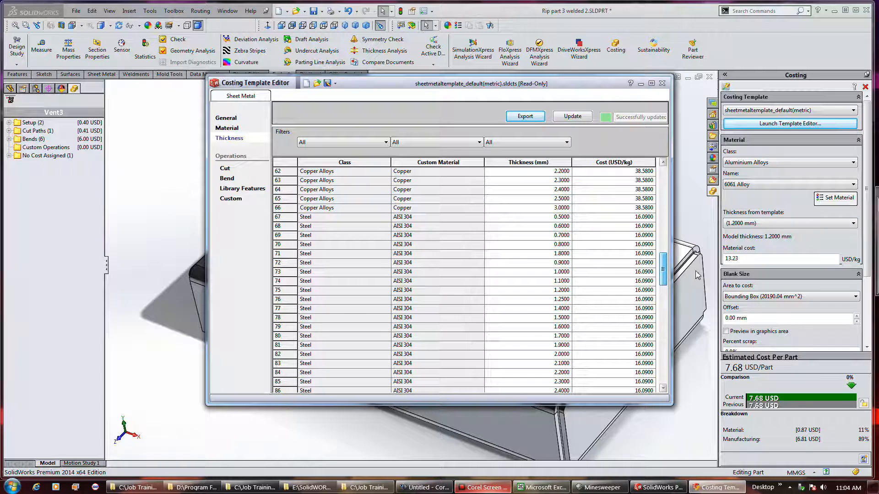
pyautogui.scroll(-5, 697, 275)
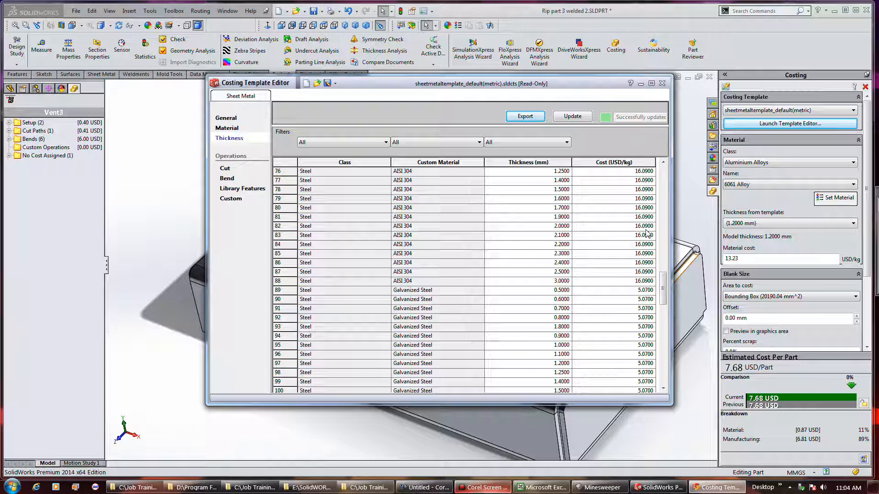
pyautogui.scroll(-6, 663, 287)
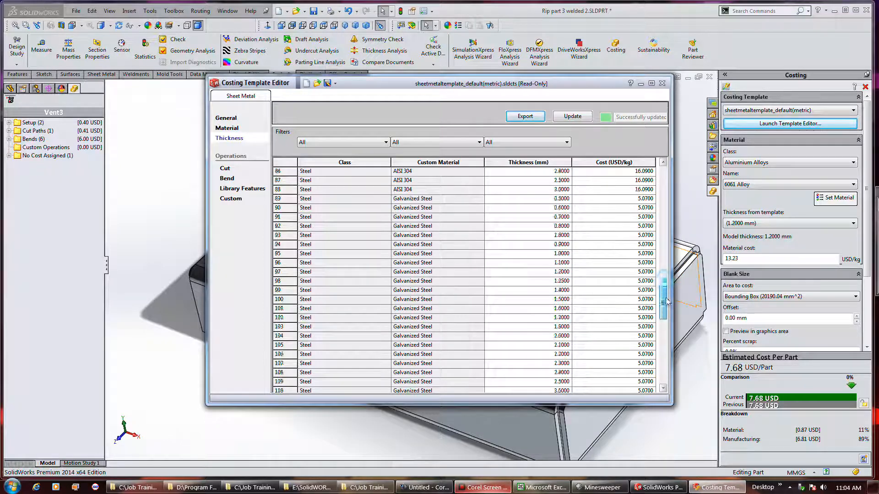
pyautogui.doubleClick(549, 246)
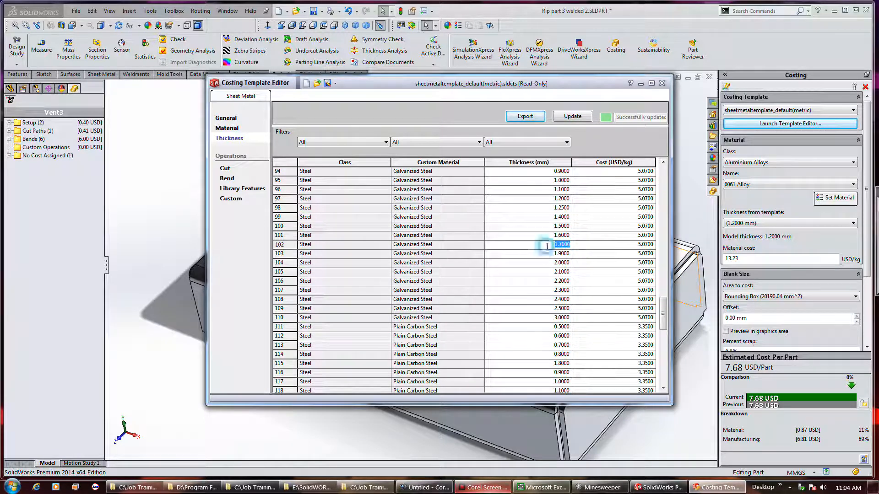
pyautogui.click(430, 246)
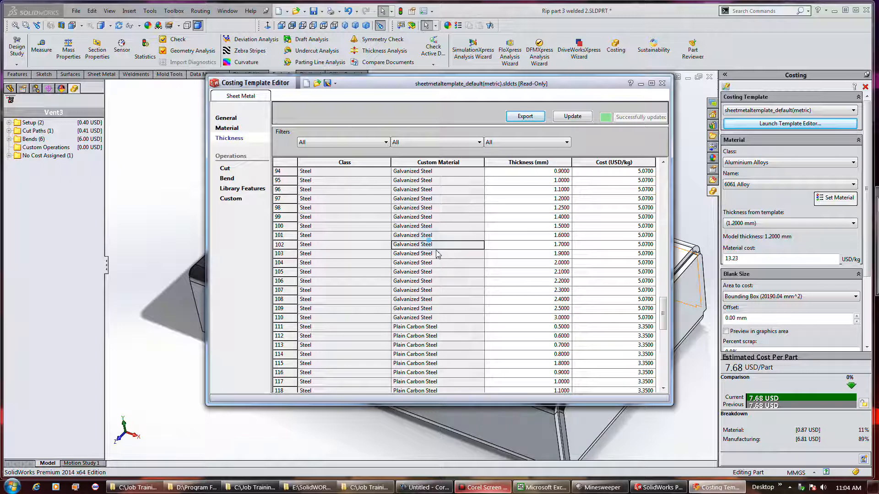
pyautogui.click(430, 246)
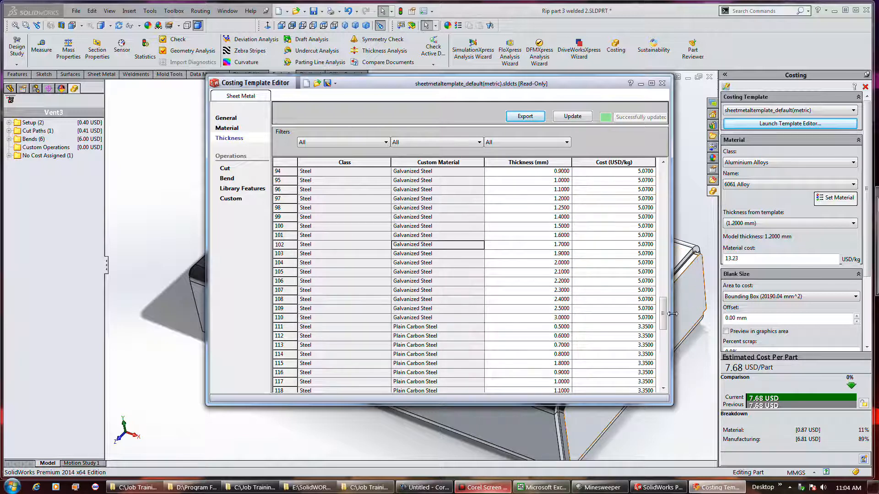
pyautogui.moveTo(668, 319); pyautogui.dragTo(667, 398)
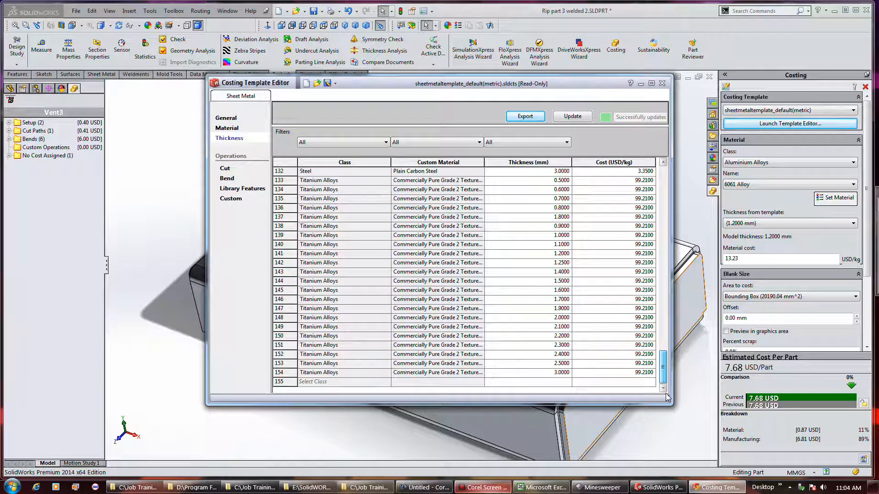
pyautogui.moveTo(665, 382); pyautogui.dragTo(663, 372)
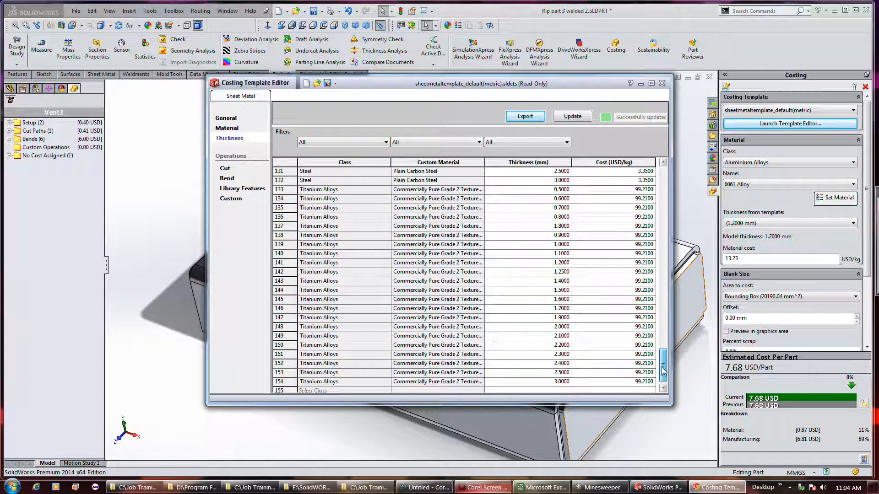
pyautogui.moveTo(664, 372); pyautogui.dragTo(677, 185)
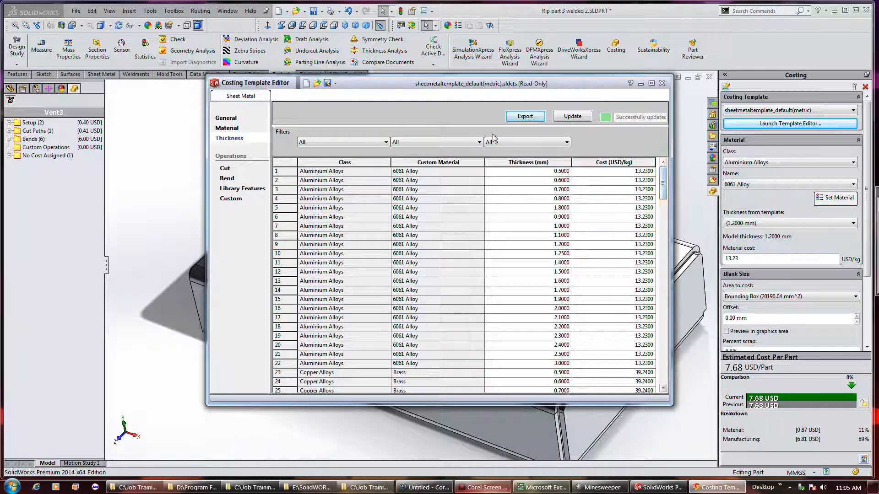
pyautogui.click(480, 142)
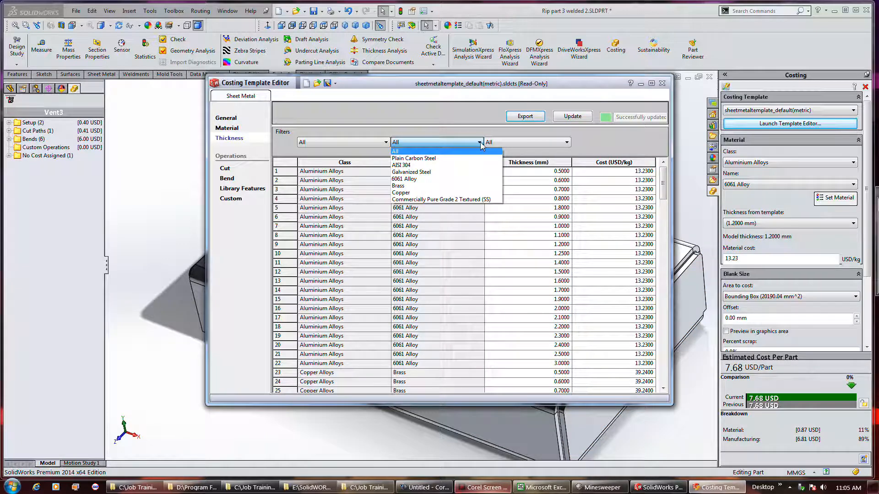
pyautogui.click(481, 143)
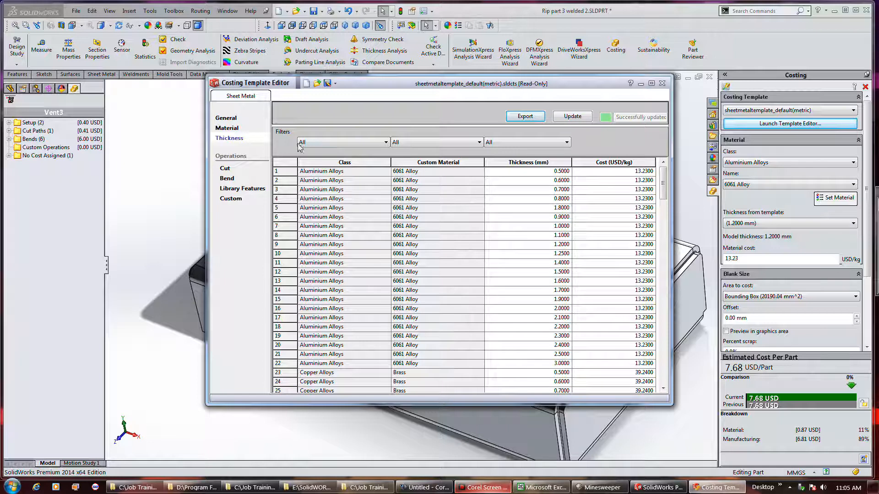
# - Examine the template's cut operation costs for each material and thickness, filtering the cost table by the WaterJet cut method
pyautogui.click(234, 170)
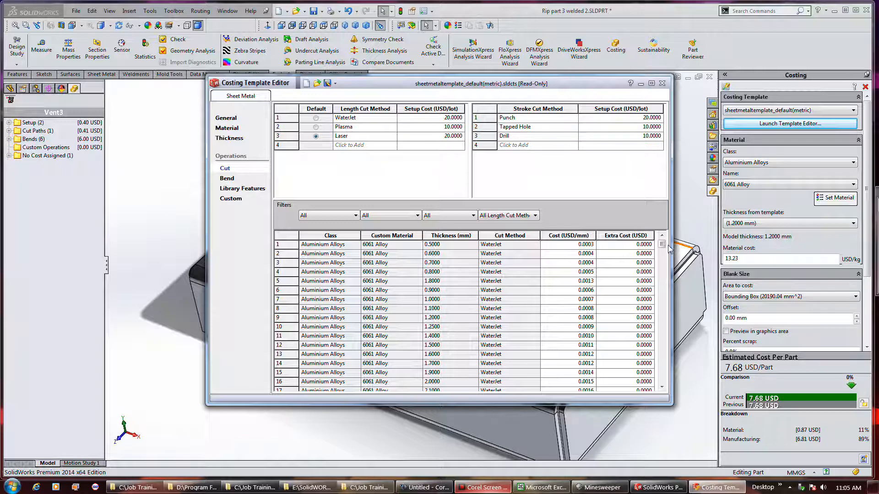
pyautogui.scroll(-1, 665, 249)
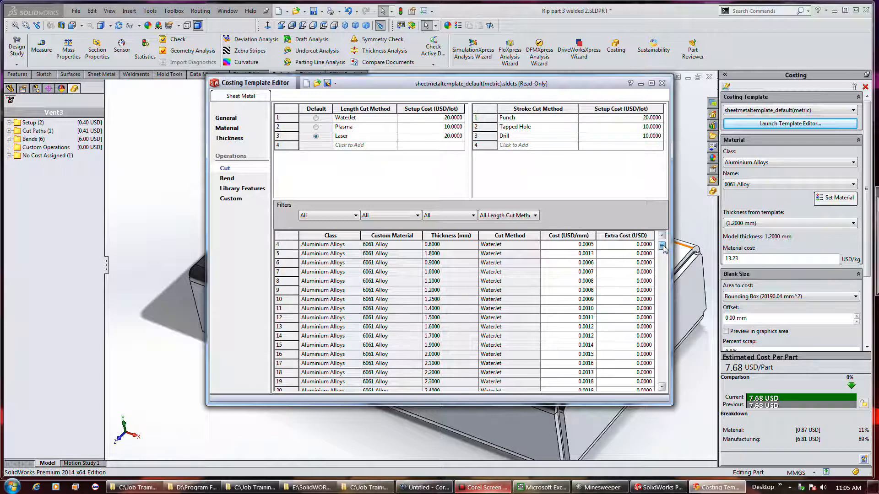
pyautogui.moveTo(664, 247); pyautogui.dragTo(671, 284)
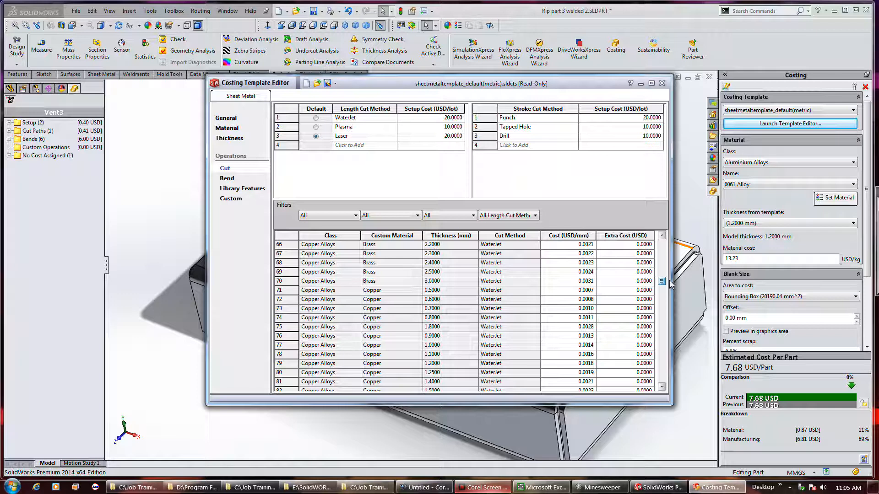
pyautogui.click(535, 216)
pyautogui.click(539, 238)
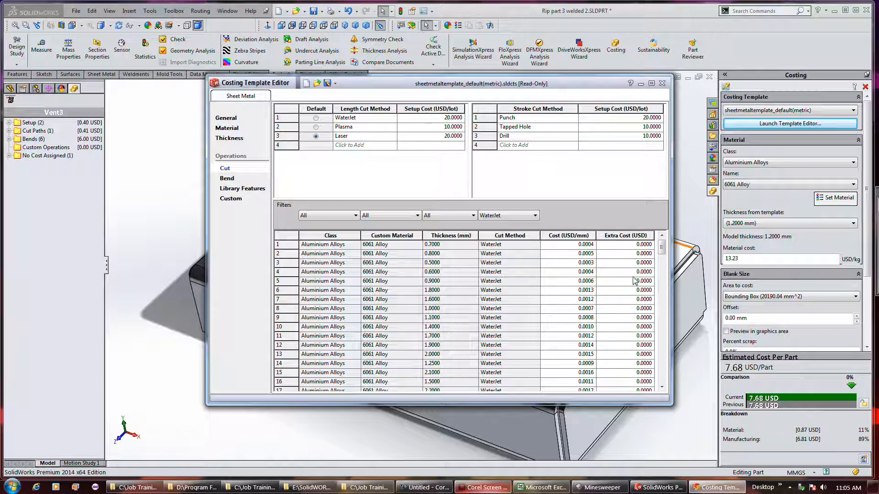
pyautogui.moveTo(661, 247)
pyautogui.mouseDown()
pyautogui.moveTo(682, 380)
pyautogui.moveTo(672, 326)
pyautogui.moveTo(670, 370)
pyautogui.mouseUp()
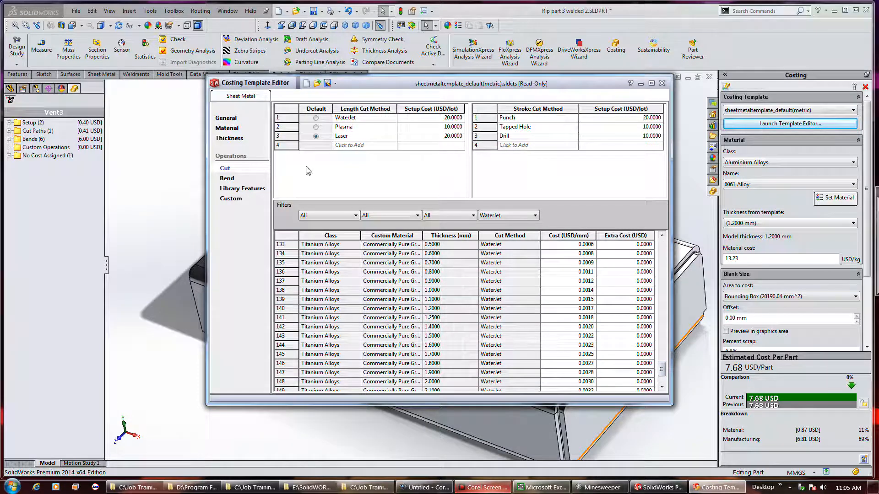
# - Review the template's bend, library feature and custom operation costs, and close the template editor
pyautogui.click(227, 179)
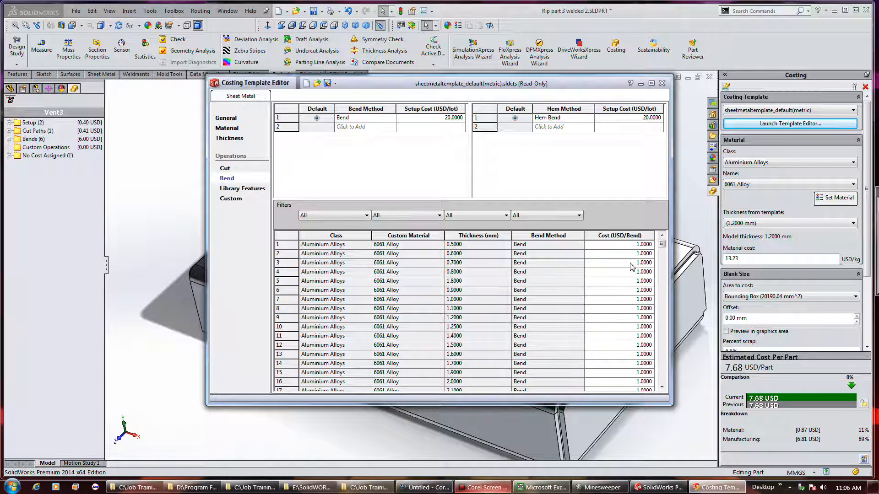
pyautogui.moveTo(662, 244); pyautogui.dragTo(676, 234)
pyautogui.click(220, 188)
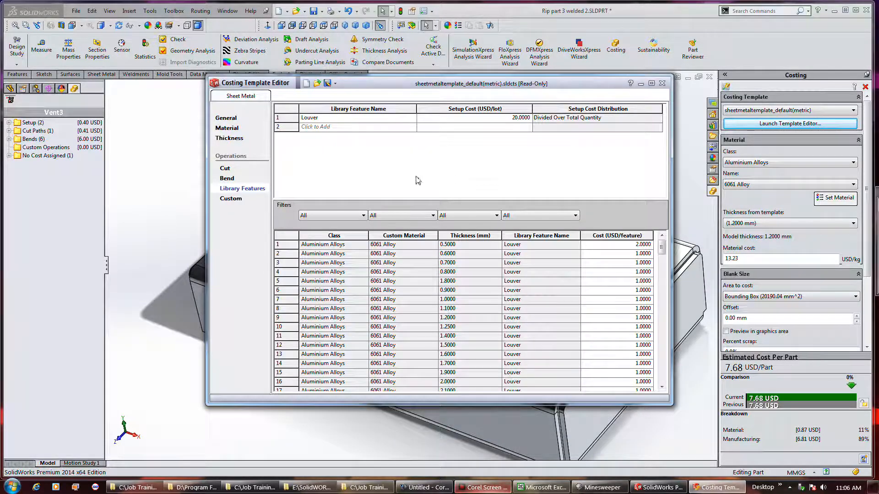
pyautogui.moveTo(663, 253); pyautogui.dragTo(679, 243)
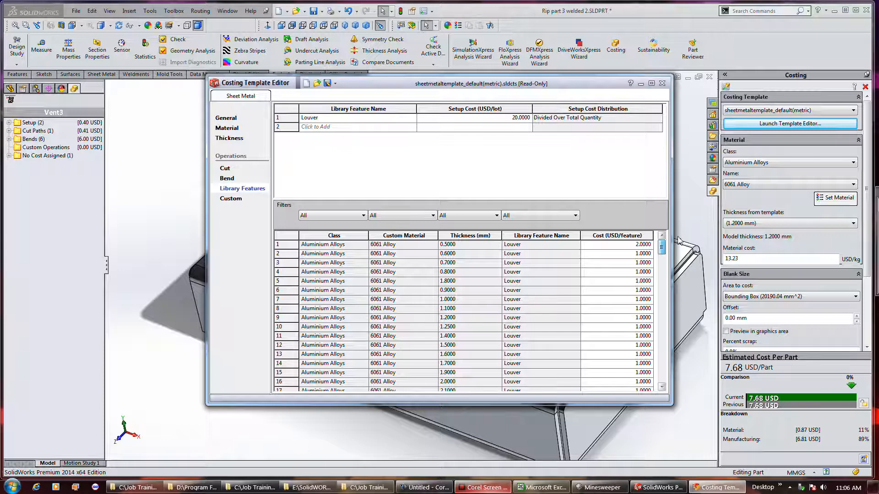
pyautogui.moveTo(678, 237)
pyautogui.mouseDown()
pyautogui.moveTo(667, 276)
pyautogui.moveTo(665, 241)
pyautogui.mouseUp()
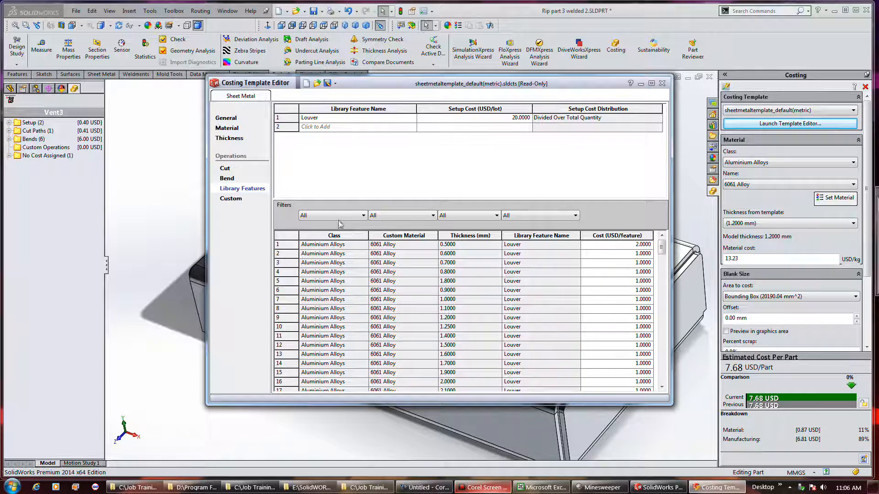
pyautogui.click(231, 198)
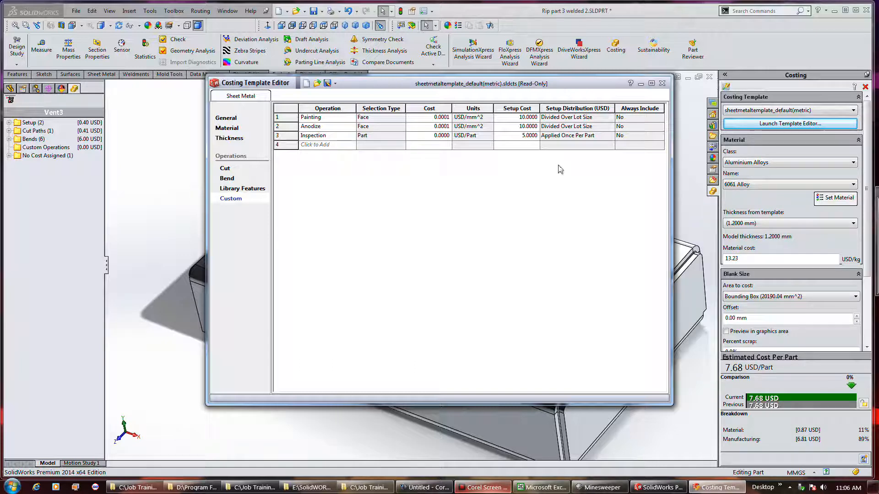
pyautogui.click(662, 83)
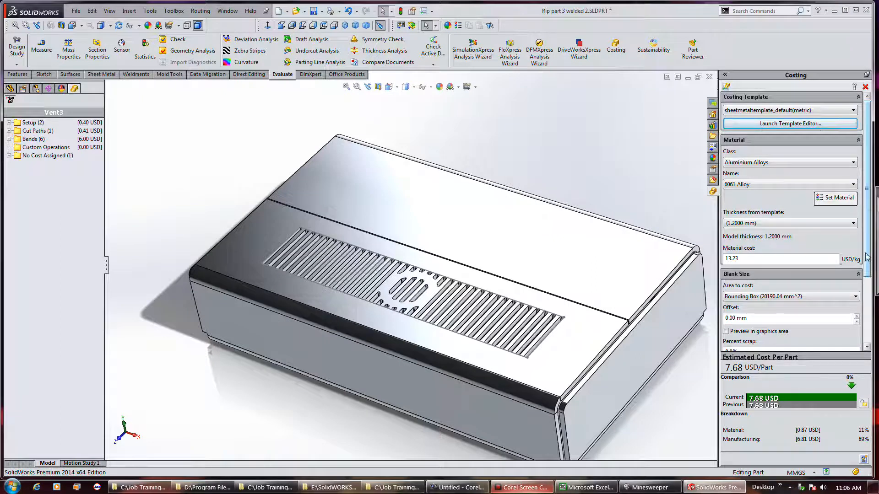
# - Preview the blank in the graphics area and set the bounding box offset to 7 mm
pyautogui.moveTo(866, 258); pyautogui.dragTo(874, 328)
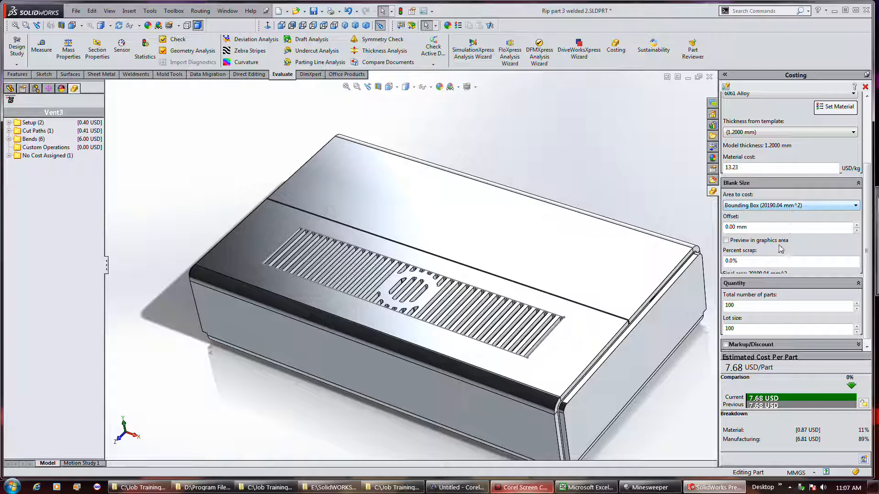
pyautogui.click(762, 241)
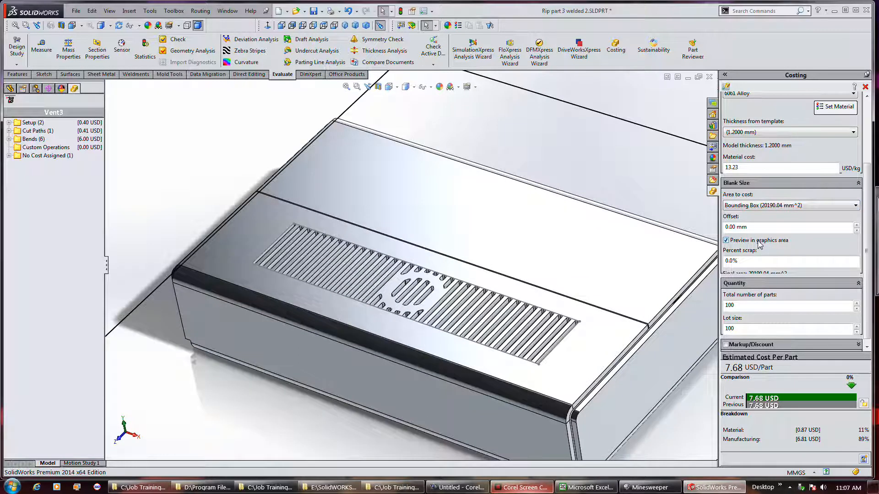
pyautogui.click(760, 242)
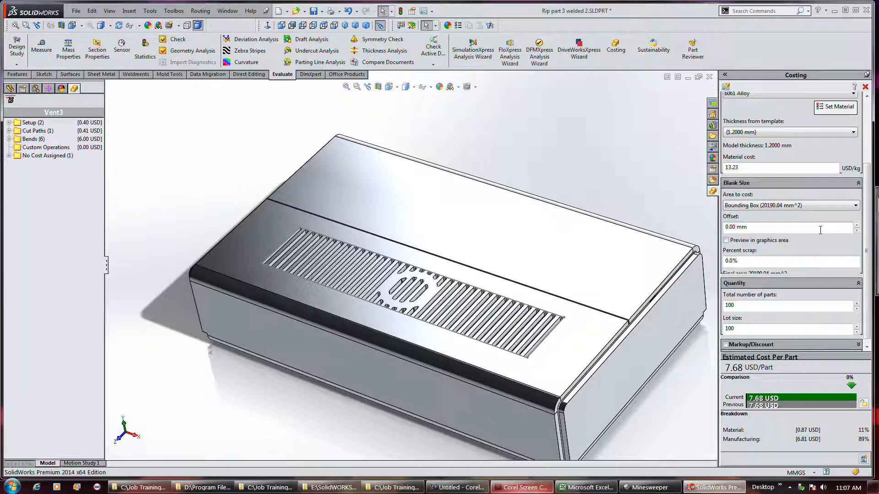
pyautogui.click(776, 242)
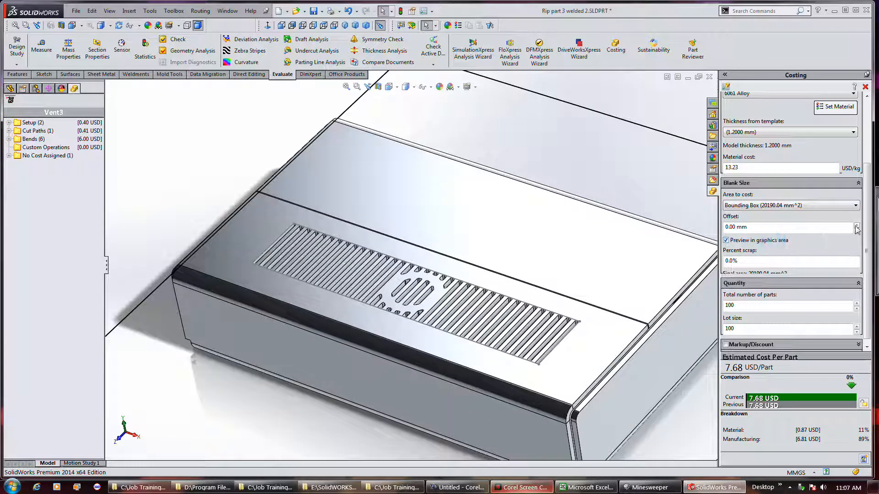
pyautogui.click(857, 225)
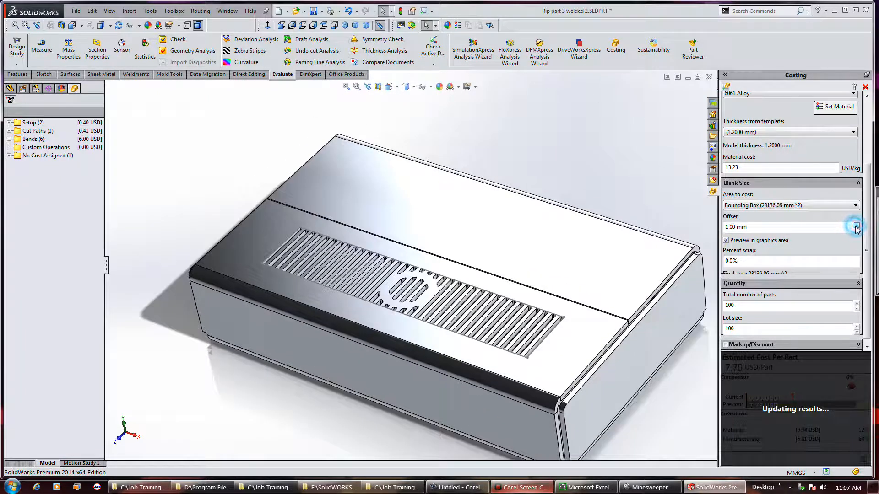
pyautogui.click(857, 226)
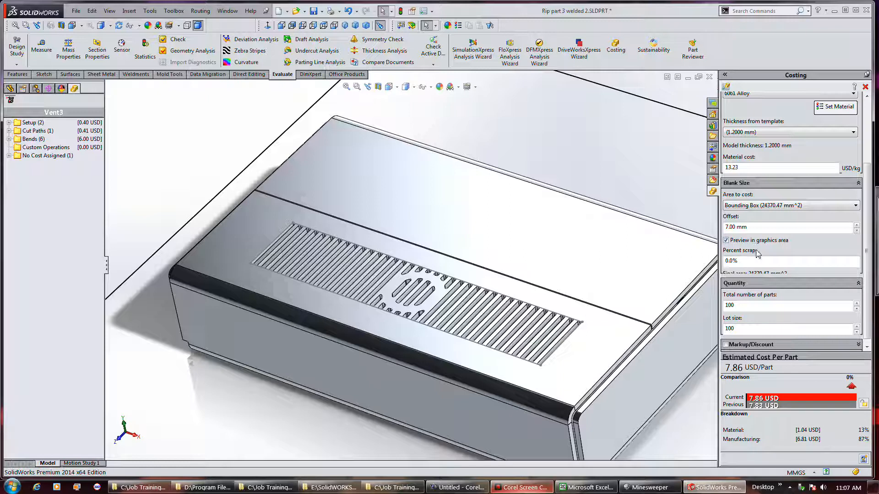
pyautogui.click(758, 261)
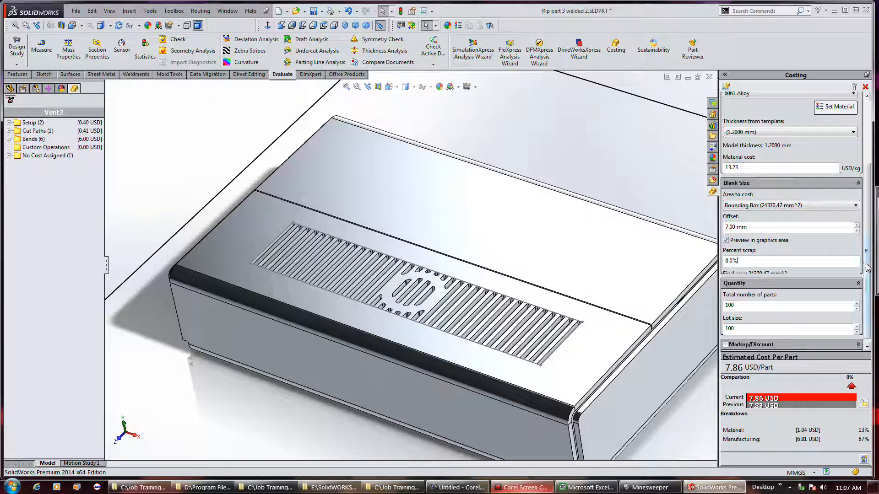
# - Enable a markup on the estimate and set it to 5% of the total cost
pyautogui.scroll(-1, 869, 275)
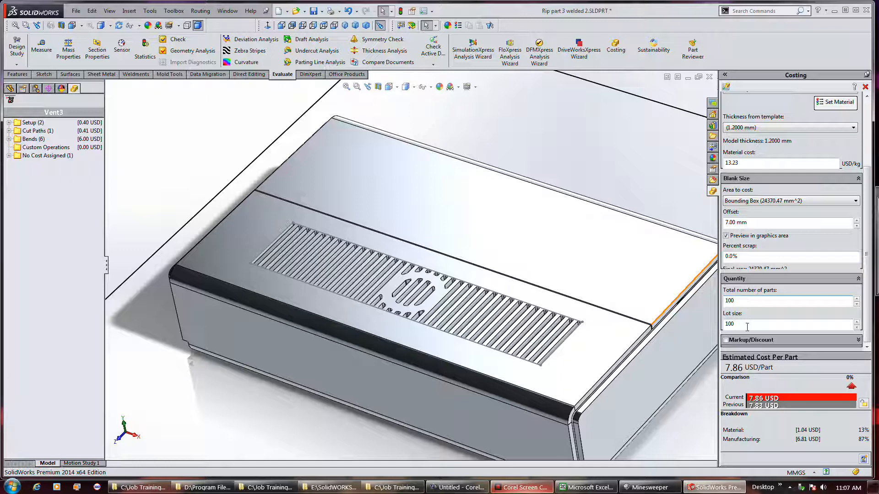
pyautogui.click(858, 340)
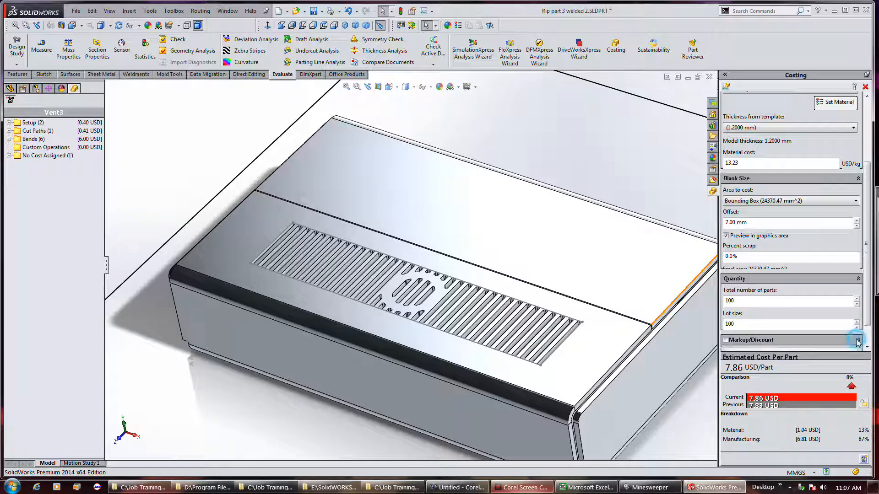
pyautogui.moveTo(867, 312); pyautogui.dragTo(868, 346)
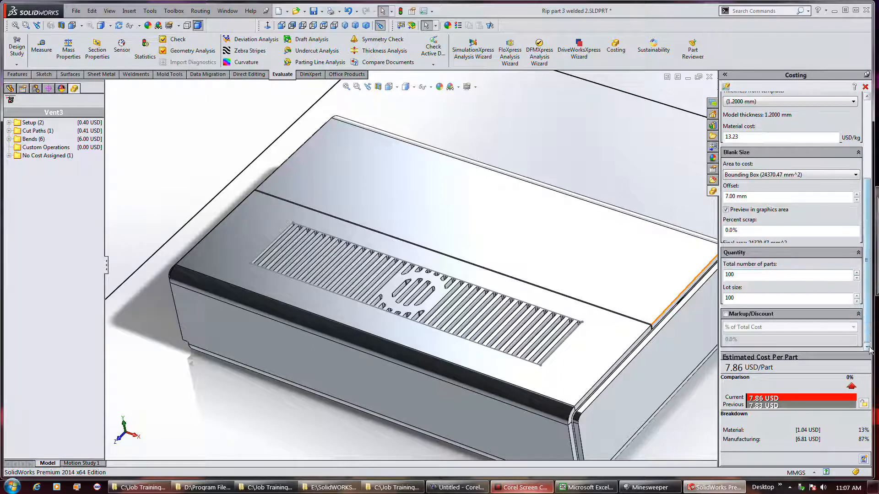
pyautogui.click(727, 314)
pyautogui.click(751, 339)
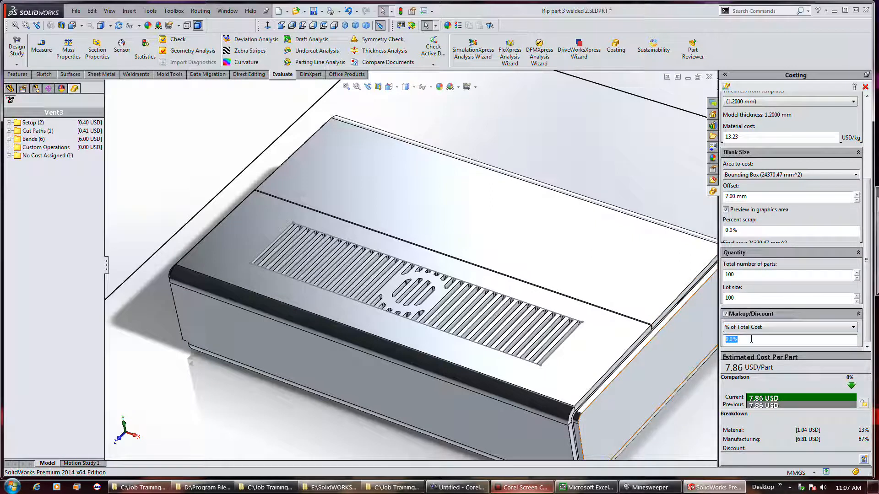
pyautogui.write('5')
pyautogui.press('Return')
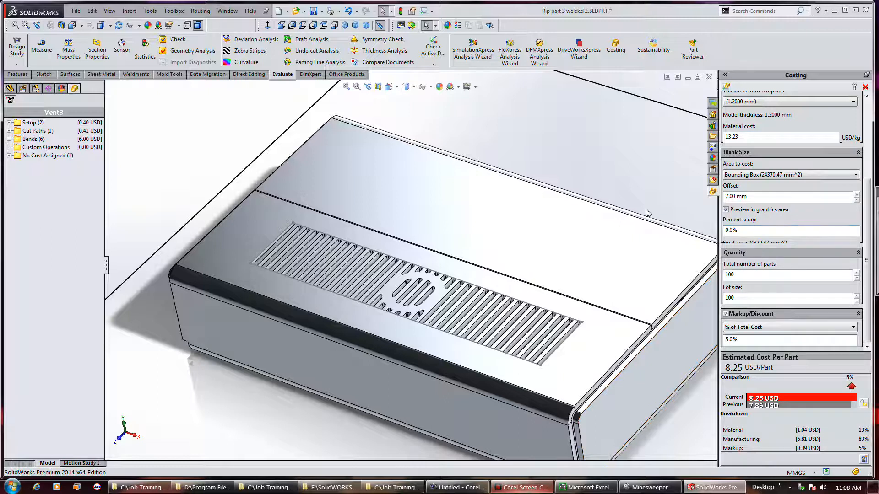
# - Turn off the blank size preview and check the available area-to-cost options, keeping Bounding Box
pyautogui.click(741, 210)
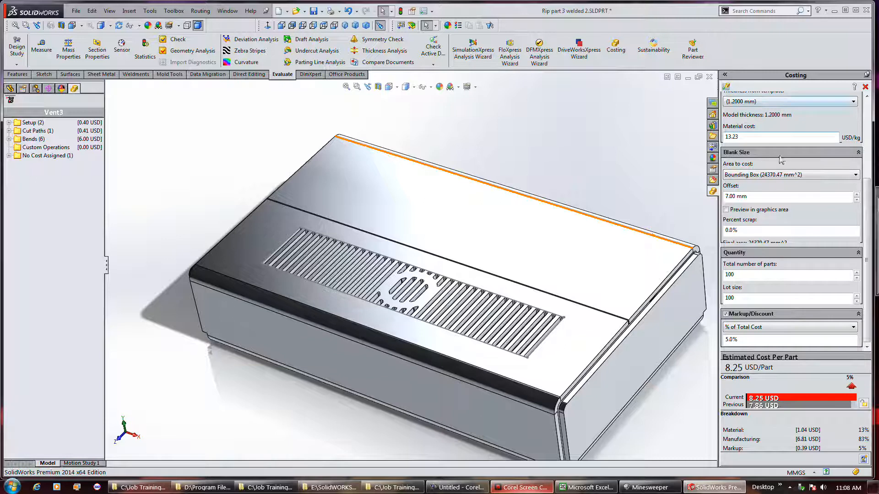
pyautogui.click(777, 176)
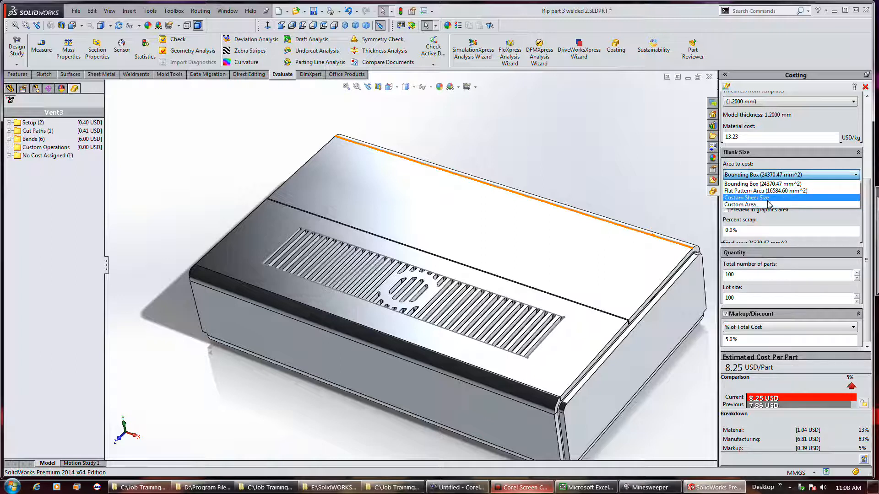
pyautogui.click(770, 155)
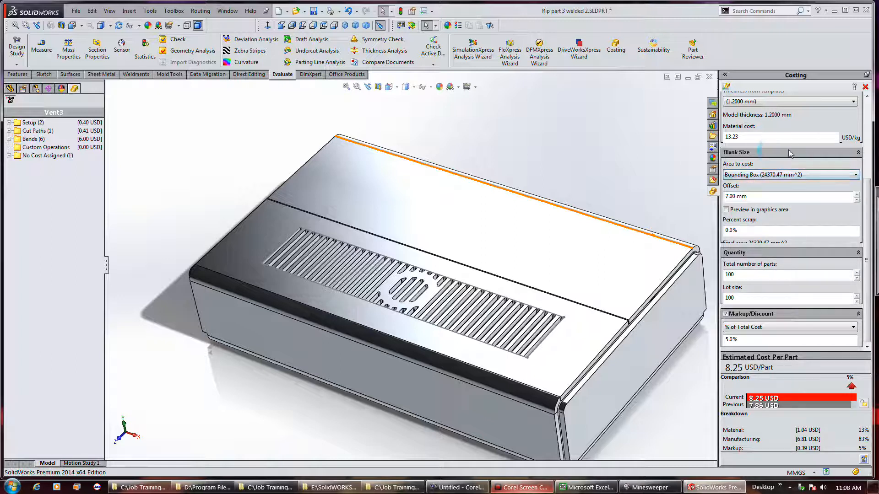
# - Change the costing material class to Steel, using Plain Carbon Steel for the estimate
pyautogui.moveTo(869, 196); pyautogui.dragTo(869, 107)
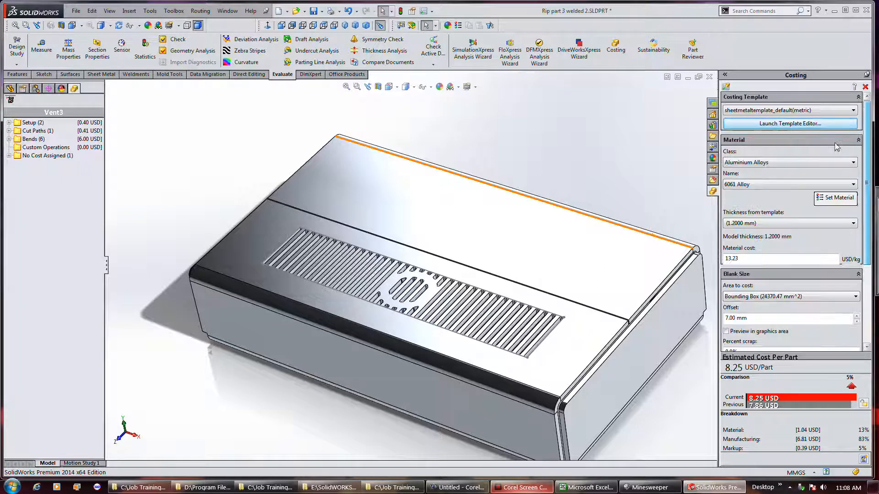
pyautogui.click(792, 164)
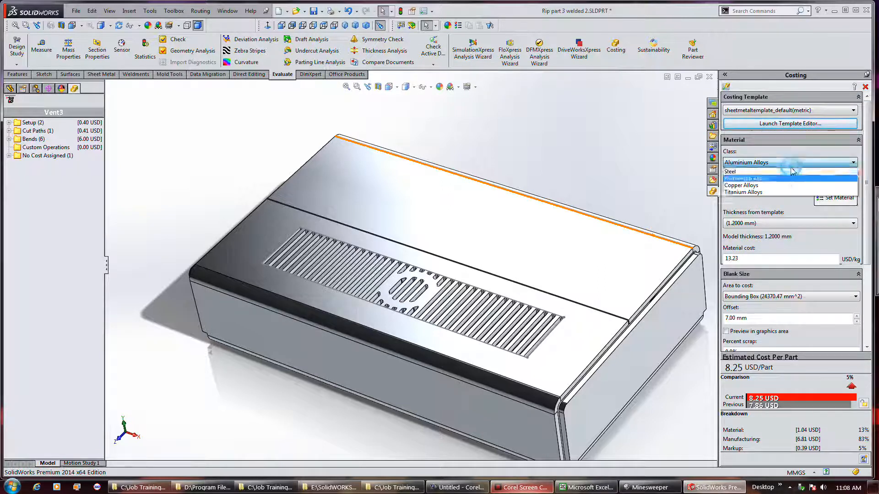
pyautogui.click(788, 172)
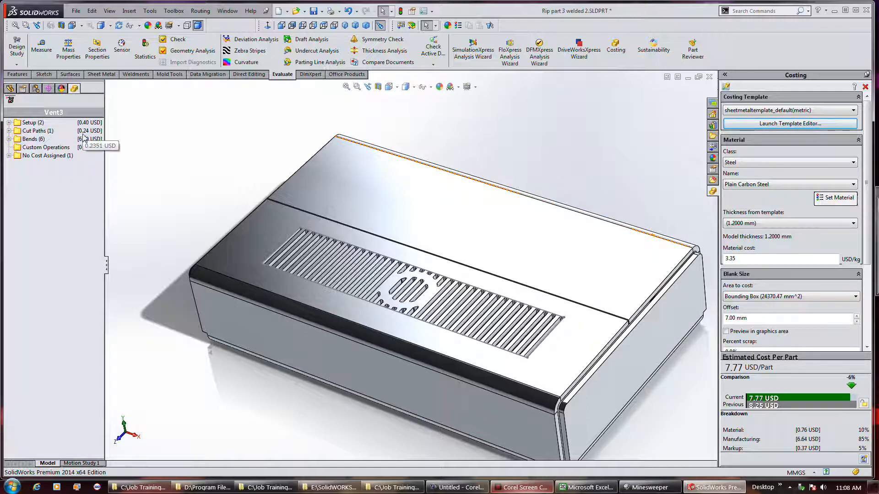
# - Expand the setup, cut path, bend and no-cost groups in the costing tree to examine each operation's cost
pyautogui.click(9, 122)
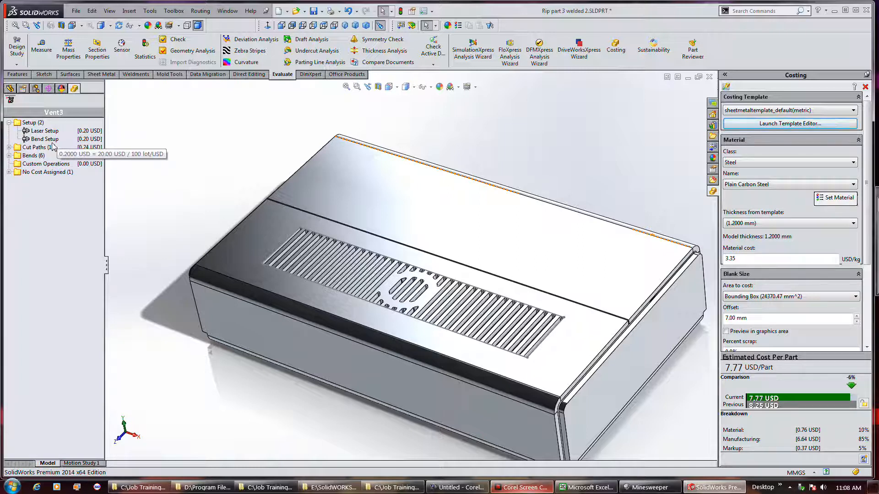
pyautogui.click(9, 148)
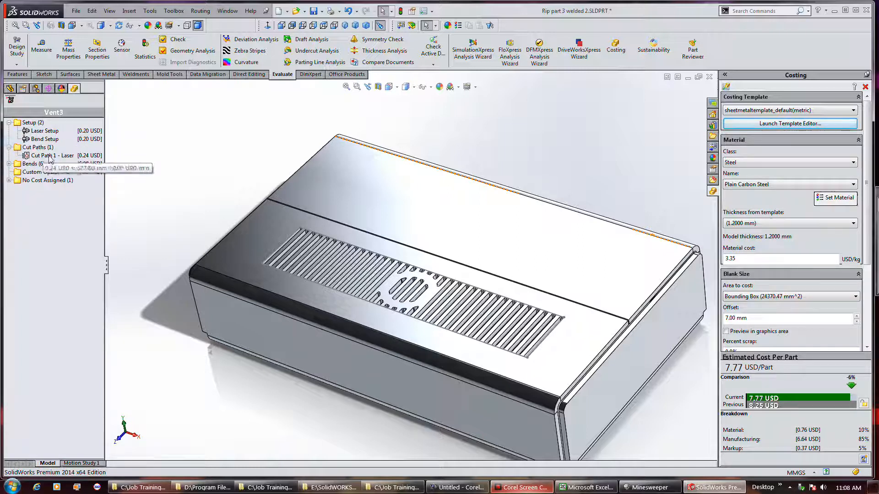
pyautogui.click(9, 164)
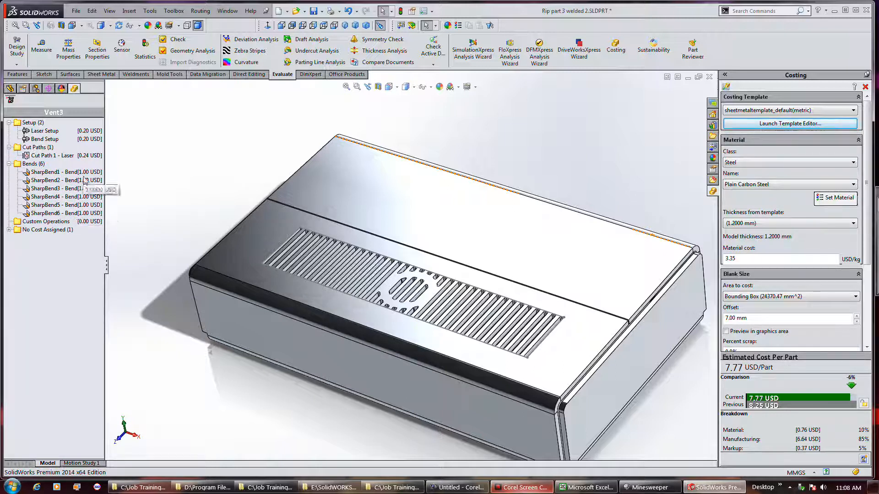
pyautogui.click(9, 230)
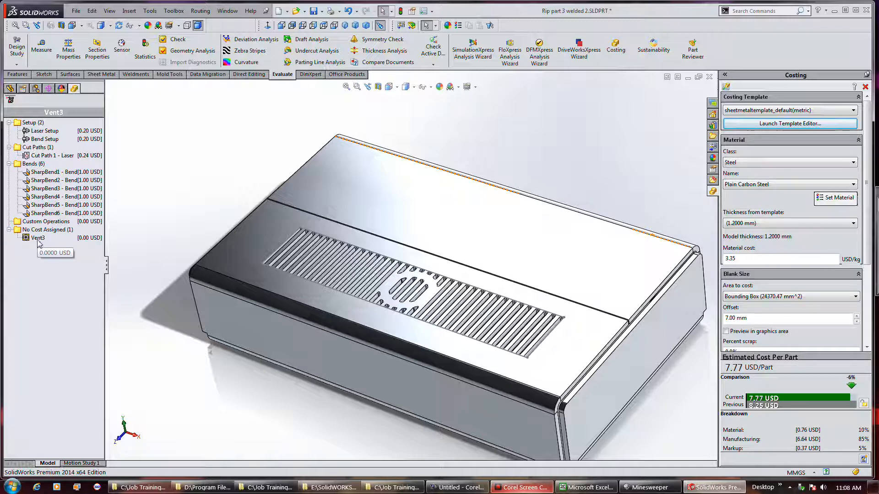
pyautogui.click(16, 221)
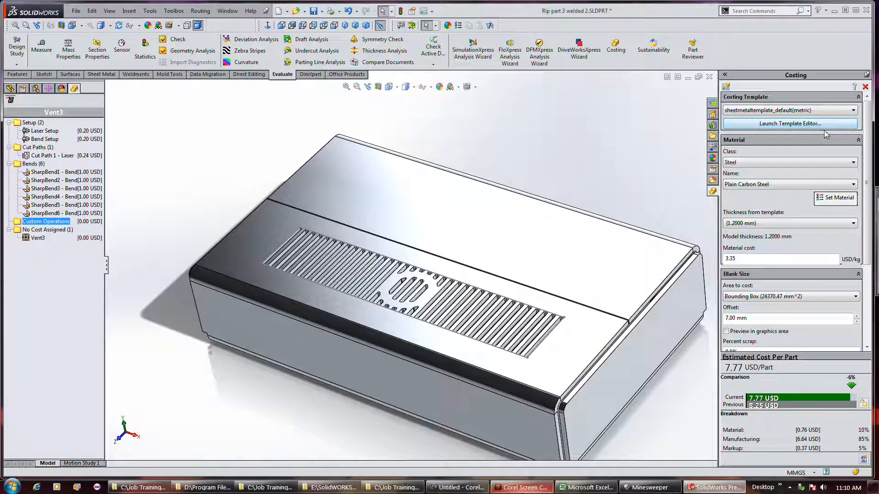
# - Check the costing report's publishing options for file type, path and document name, and close them without publishing
pyautogui.click(864, 458)
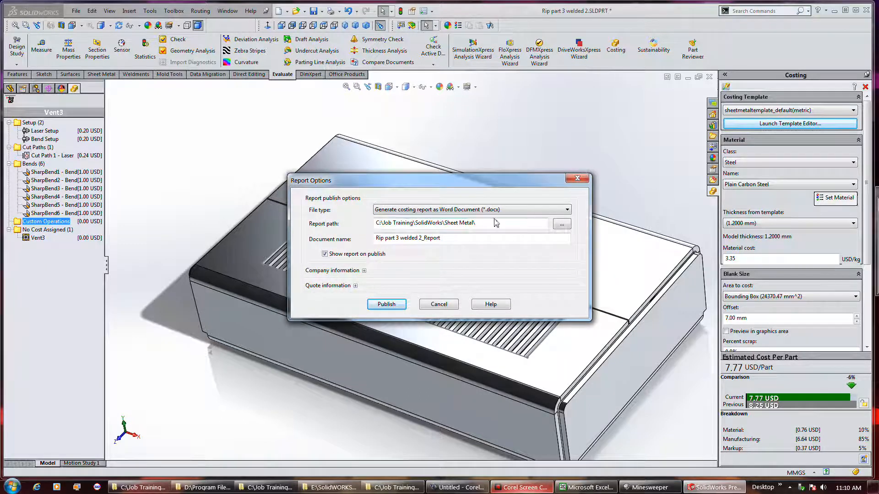
pyautogui.click(577, 179)
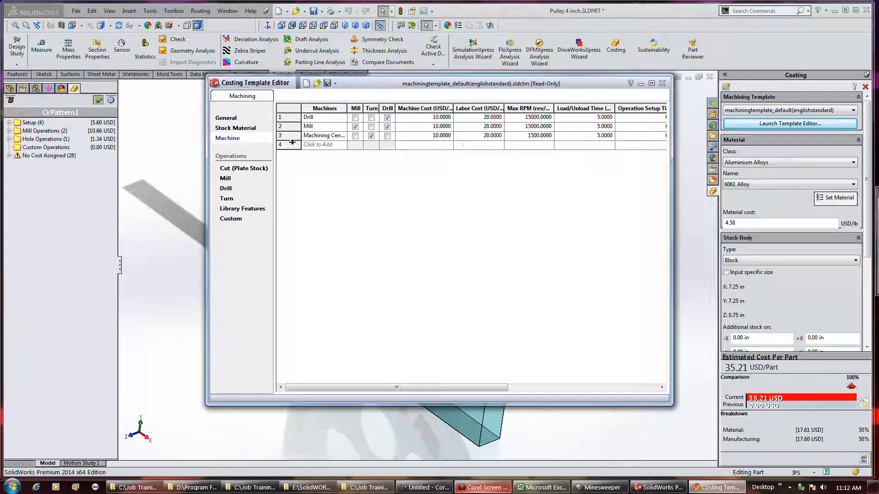
# - Review the machining template's cut, mill, drill, turn, library feature and custom operation settings, and close the template editor
pyautogui.click(245, 171)
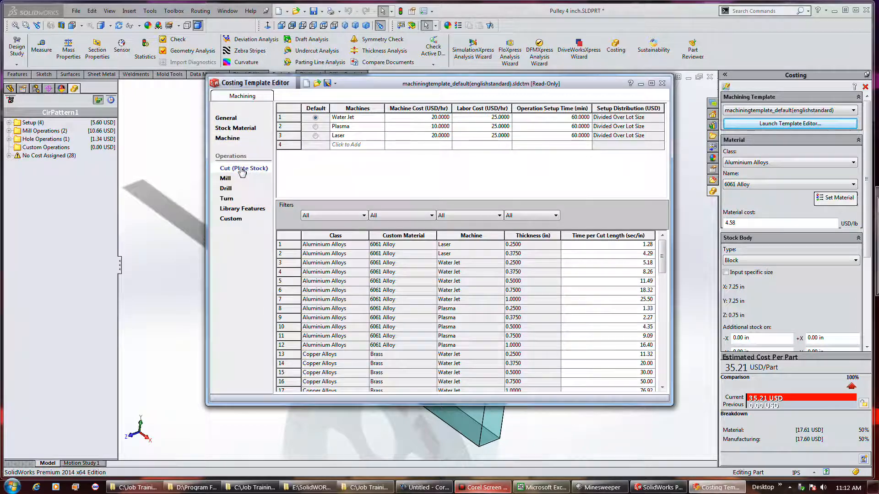
pyautogui.click(243, 182)
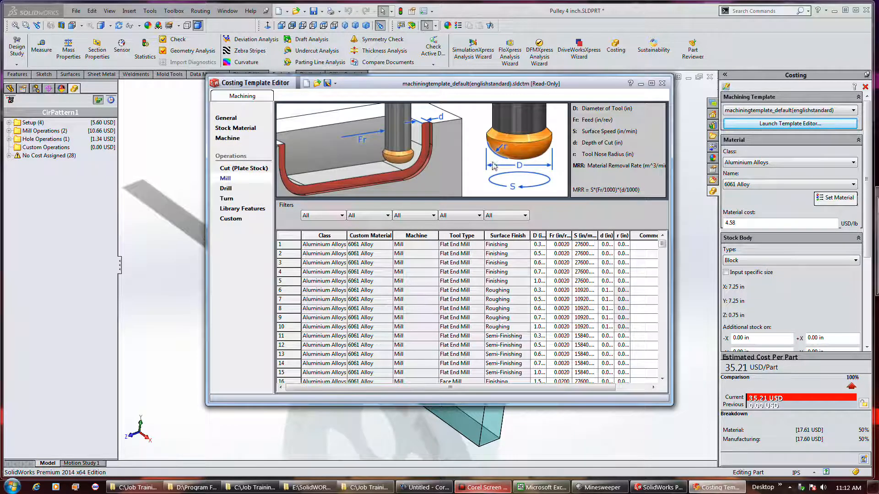
pyautogui.click(234, 189)
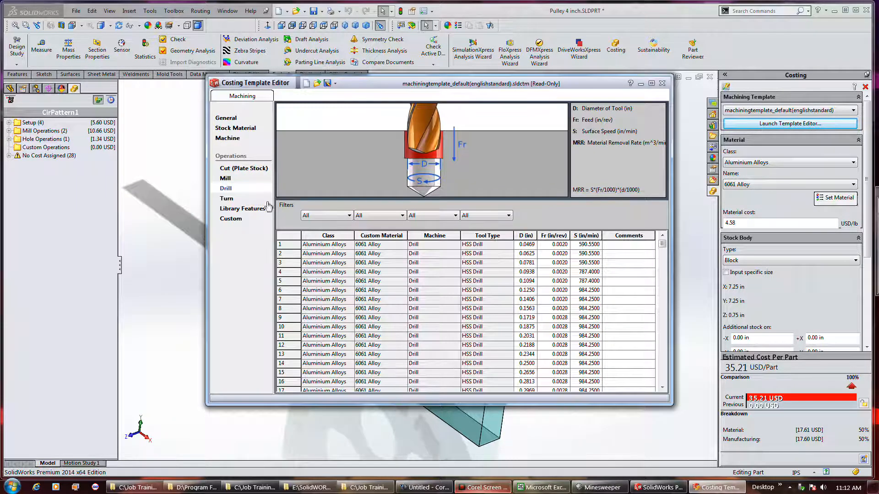
pyautogui.click(227, 199)
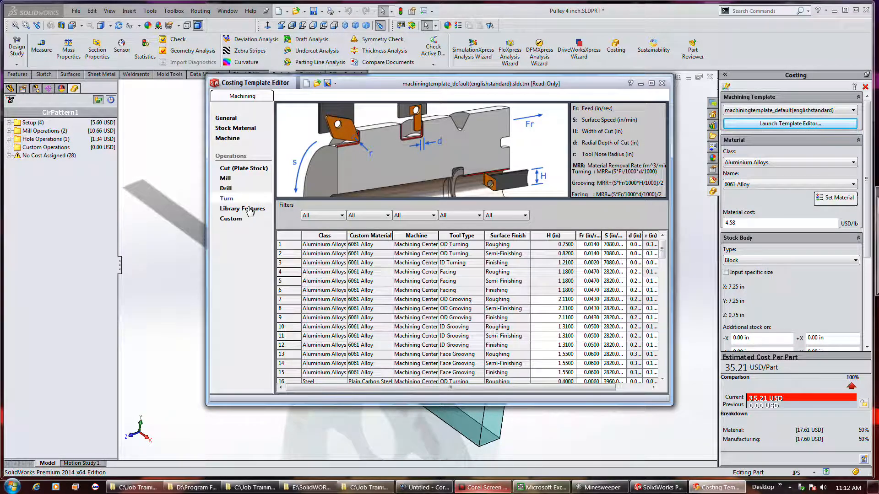
pyautogui.click(249, 210)
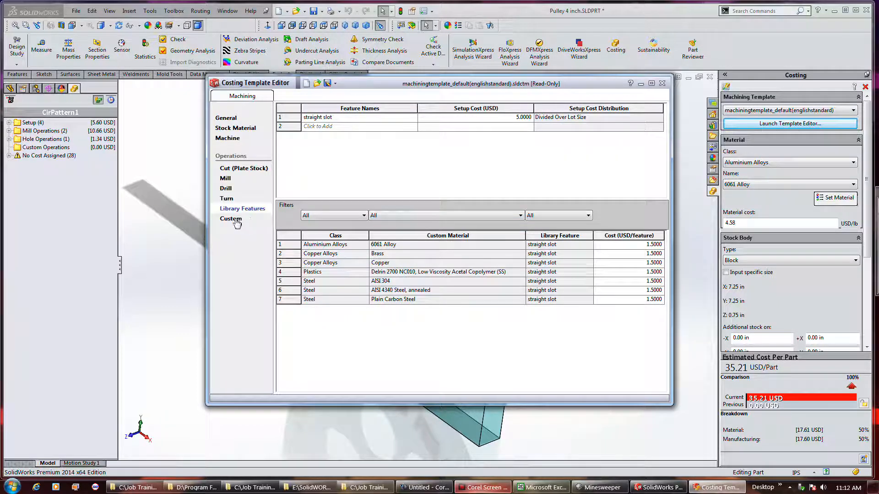
pyautogui.click(231, 219)
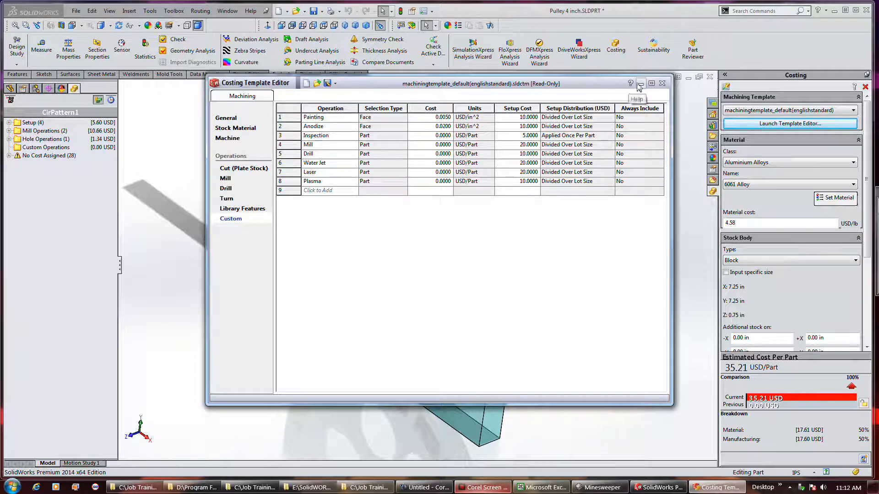
pyautogui.click(663, 83)
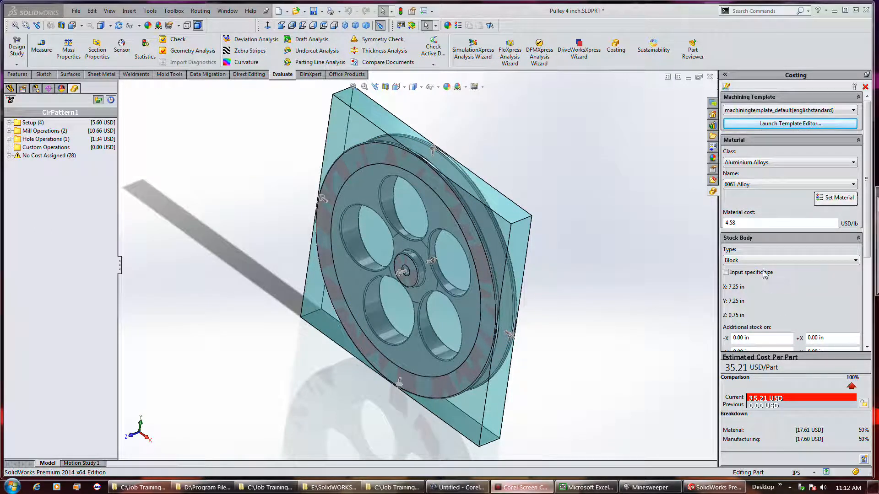
# - Set the total number of pulley parts to cost to 20
pyautogui.click(829, 205)
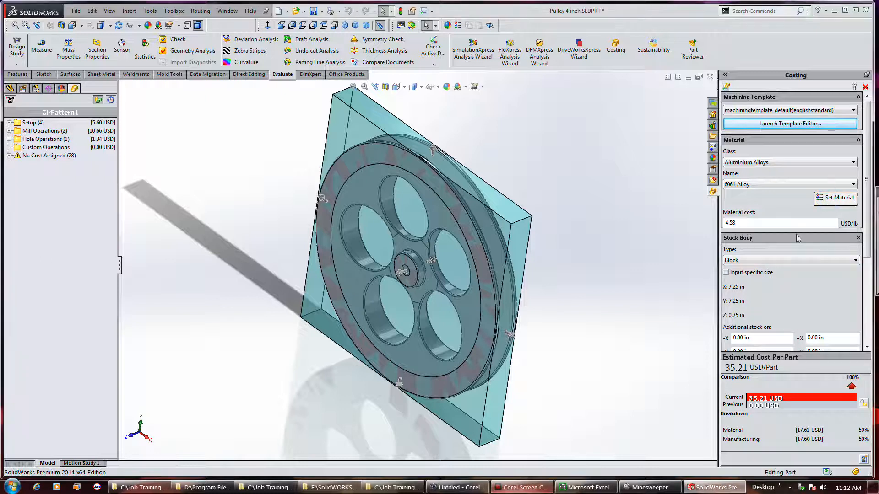
pyautogui.moveTo(867, 219); pyautogui.dragTo(872, 270)
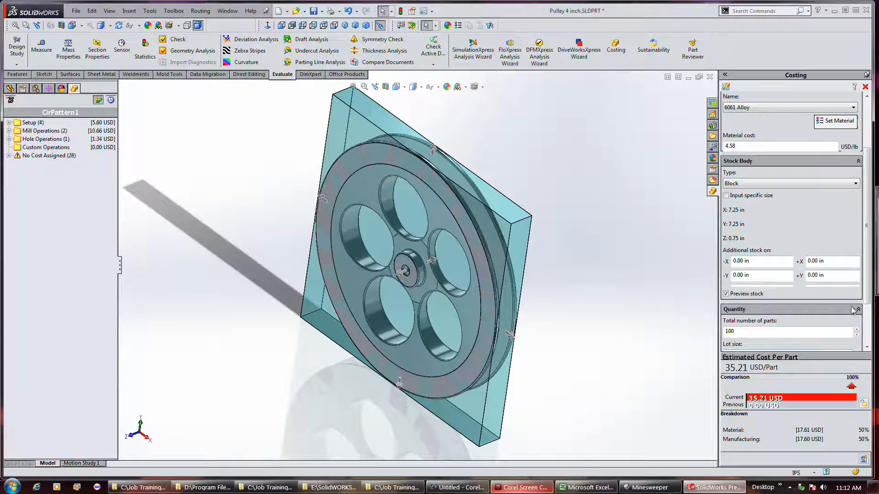
pyautogui.scroll(-3, 778, 284)
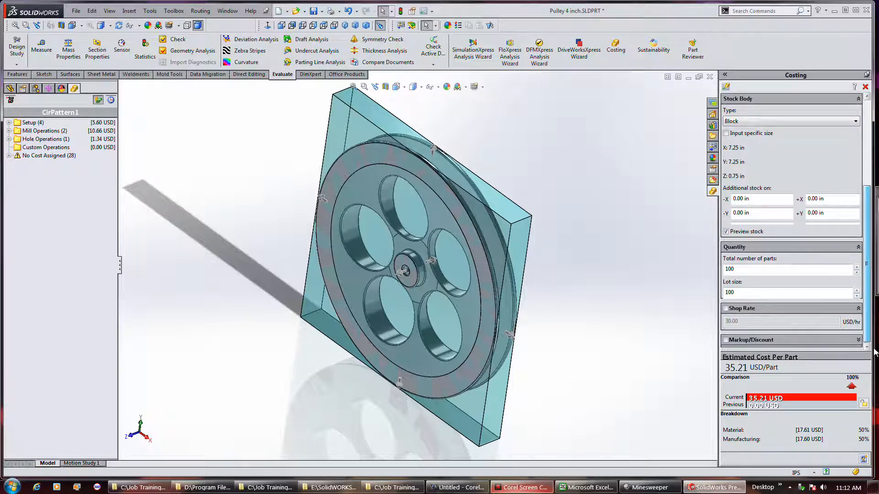
pyautogui.doubleClick(752, 274)
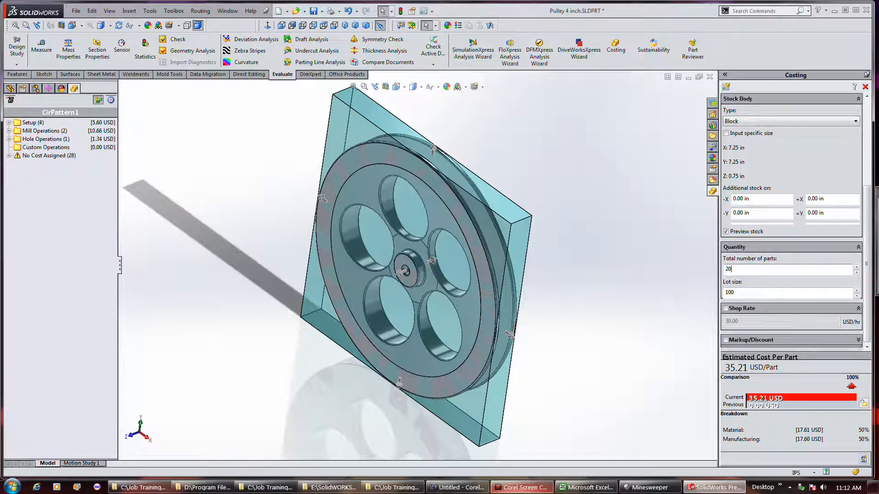
pyautogui.press('Return')
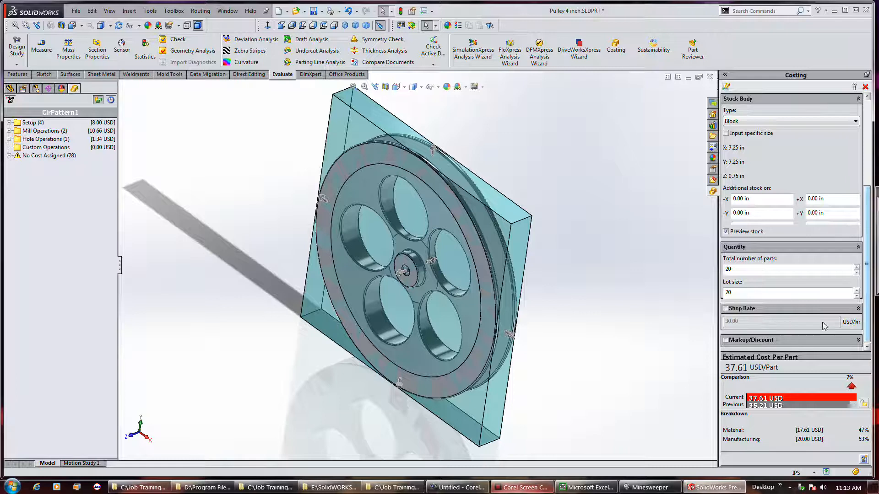
# - Enable the shop rate at 30.00 USD/hr, expand the markup/discount settings and look over the stock body and quantity settings
pyautogui.click(726, 309)
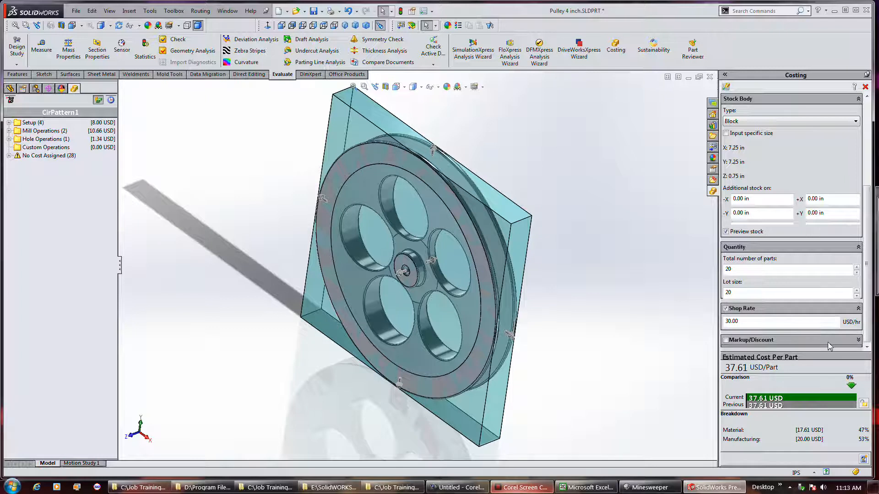
pyautogui.click(859, 340)
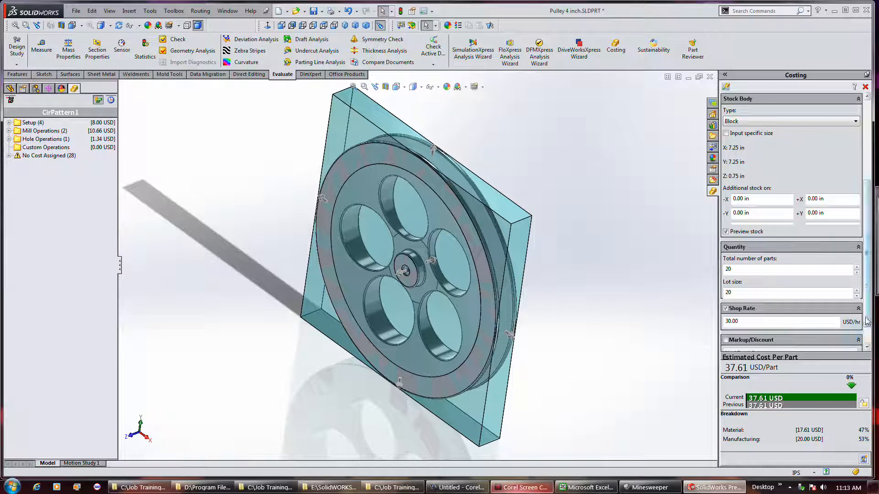
pyautogui.moveTo(869, 331); pyautogui.dragTo(874, 239)
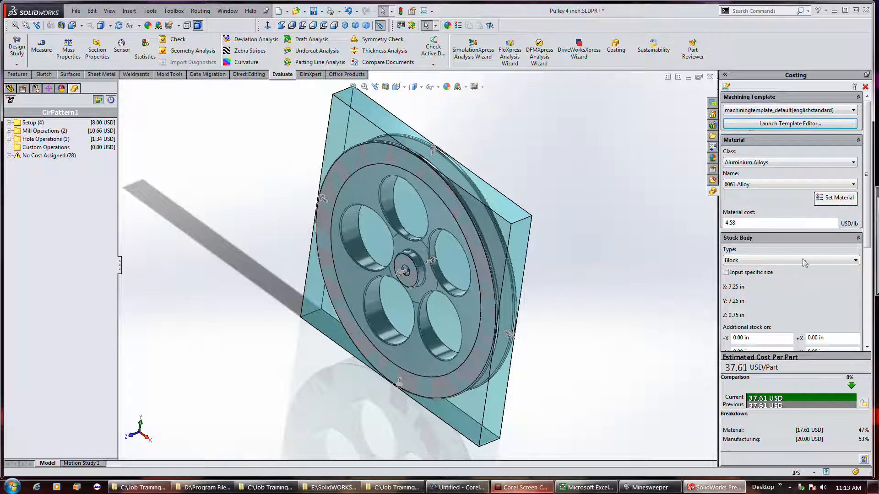
pyautogui.moveTo(868, 238); pyautogui.dragTo(872, 308)
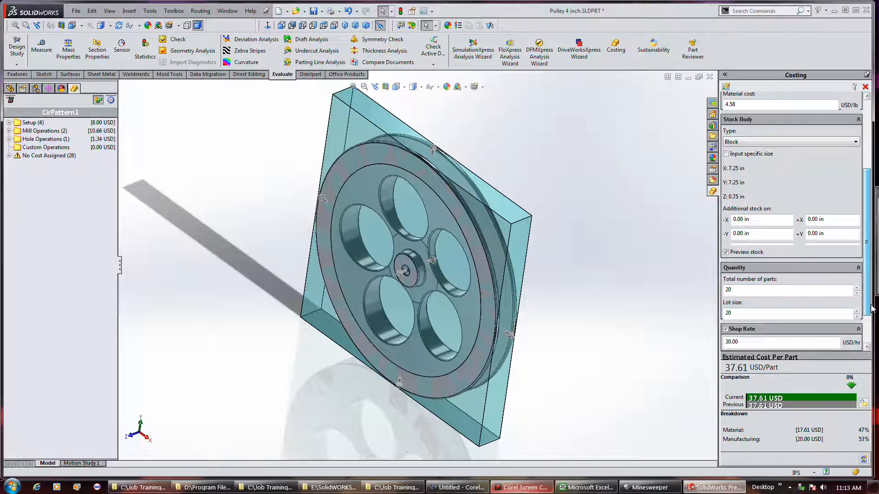
pyautogui.moveTo(872, 308); pyautogui.dragTo(866, 280)
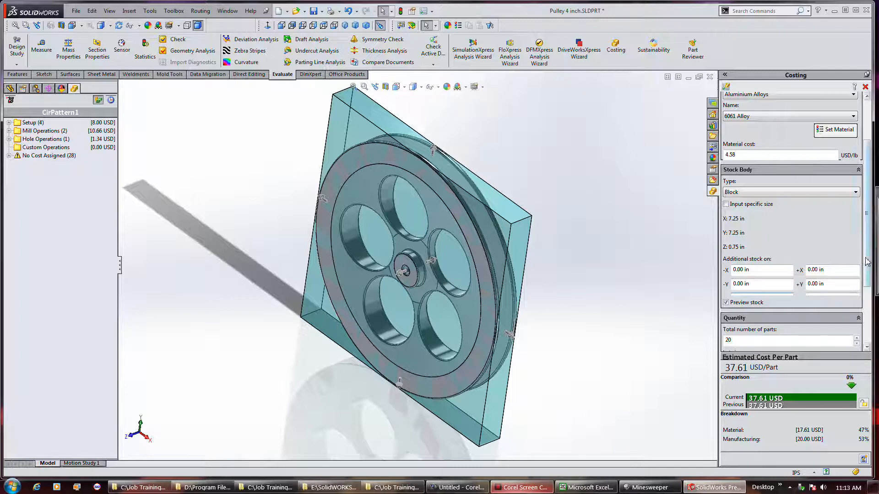
pyautogui.moveTo(868, 264); pyautogui.dragTo(875, 219)
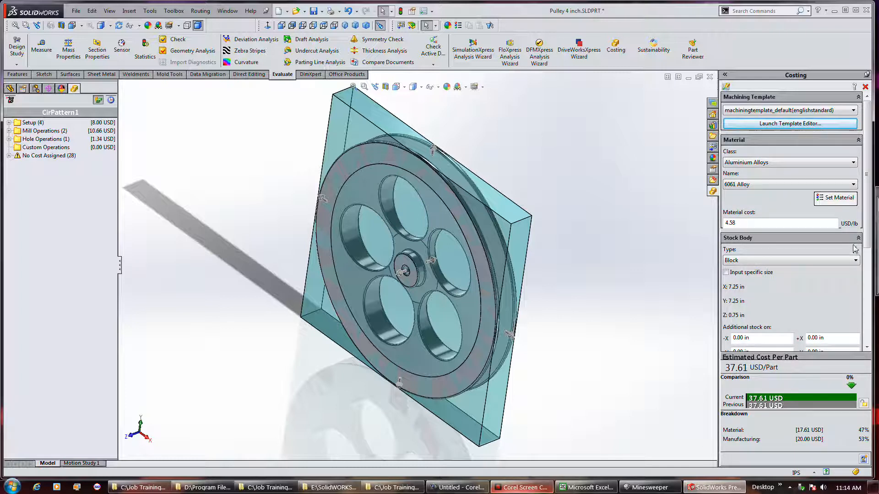
# - Try setting the default finishing operation type to Finishing in the costing options, declining the re-costing and discarding the change
pyautogui.click(726, 86)
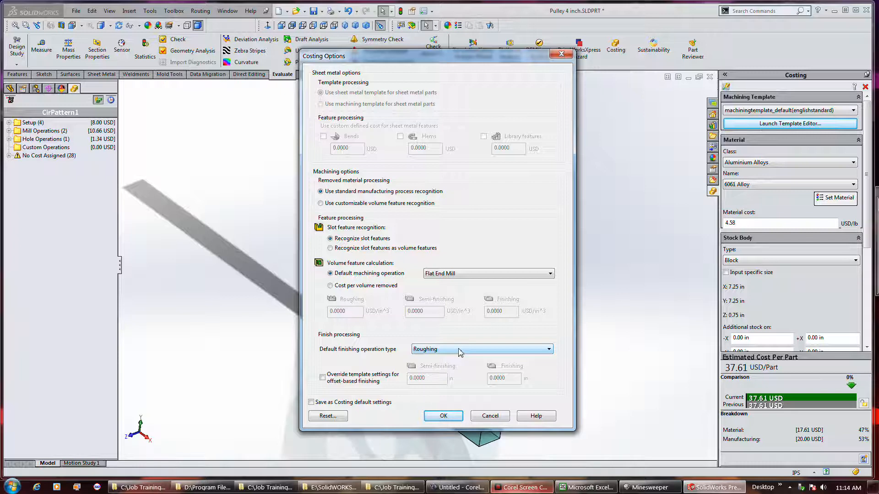
pyautogui.click(549, 348)
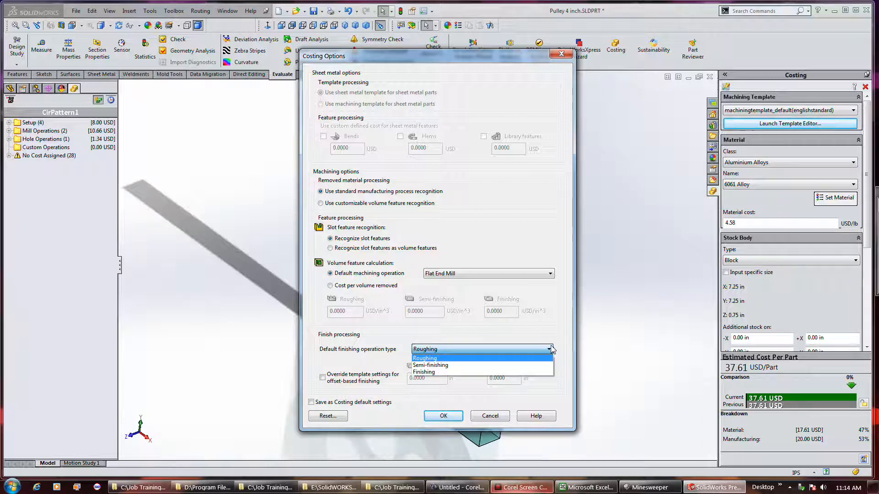
pyautogui.click(551, 350)
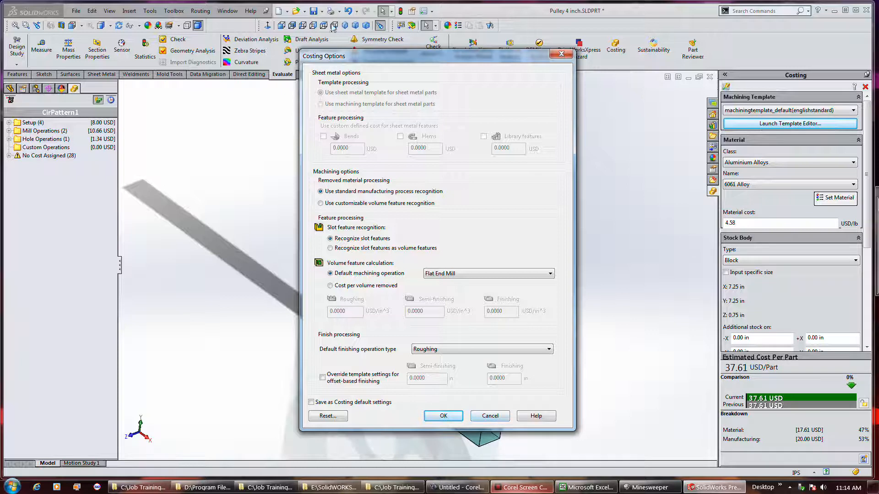
pyautogui.click(515, 348)
pyautogui.click(479, 373)
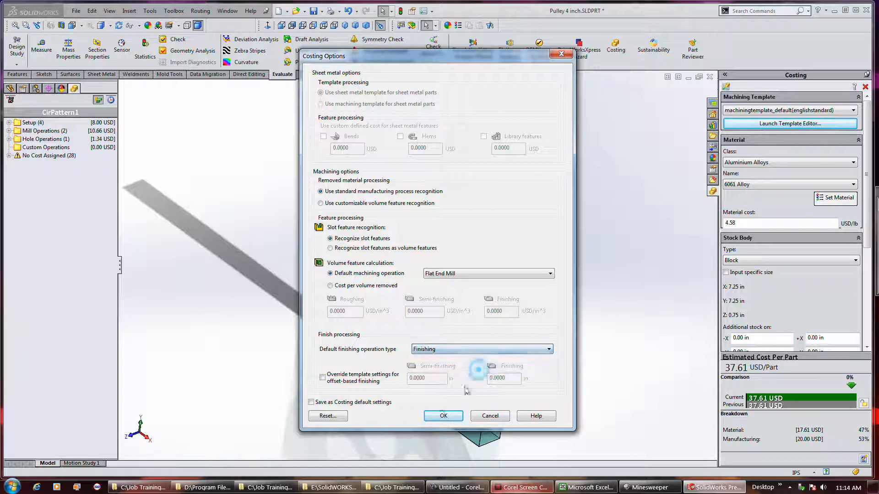
pyautogui.click(443, 415)
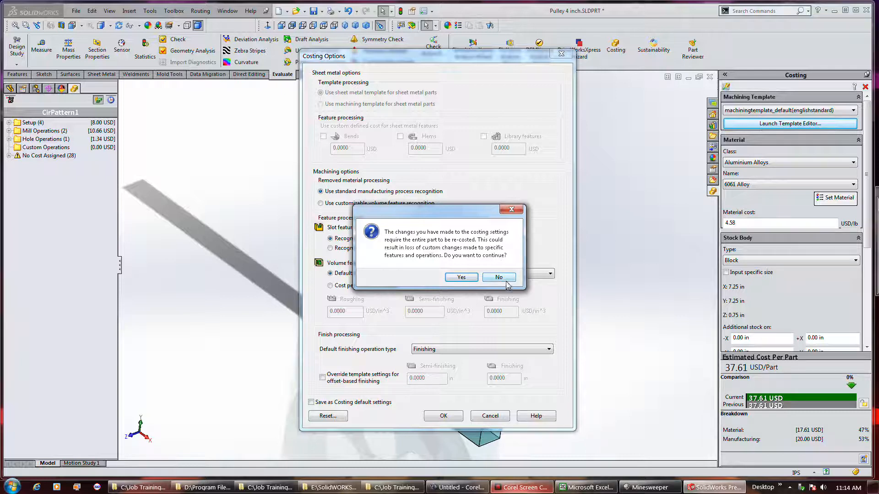
pyautogui.click(503, 278)
pyautogui.click(490, 416)
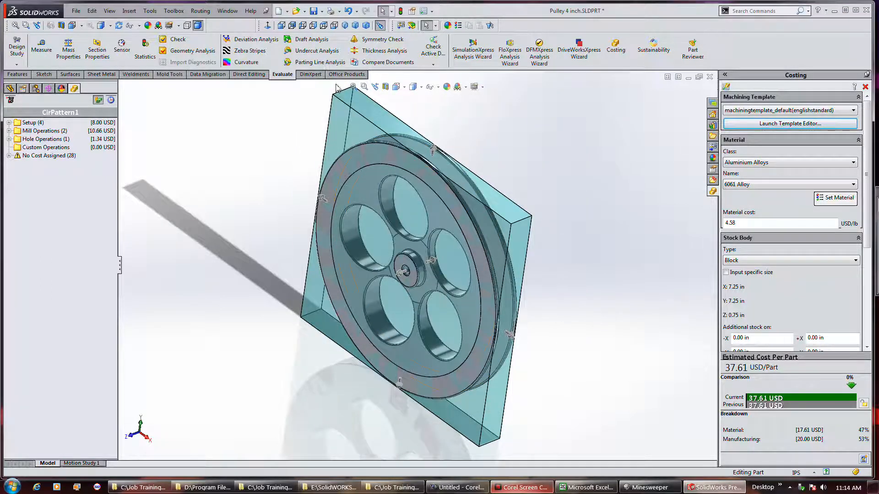
# - Save the pulley part and leave the Costing tool
pyautogui.click(313, 12)
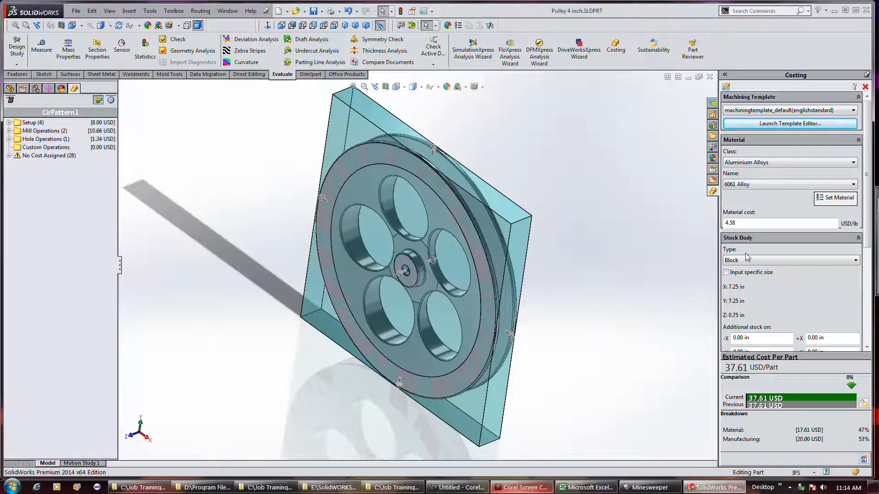
pyautogui.click(716, 105)
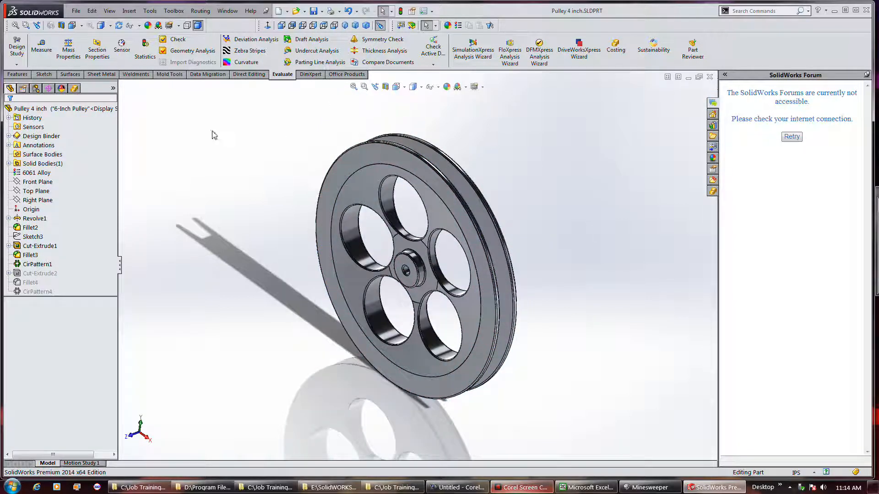
pyautogui.click(713, 125)
pyautogui.click(713, 136)
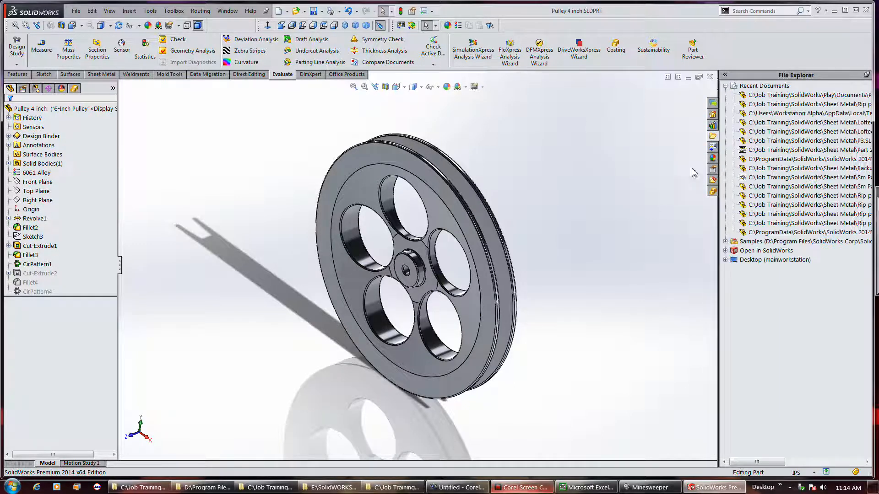
pyautogui.click(713, 158)
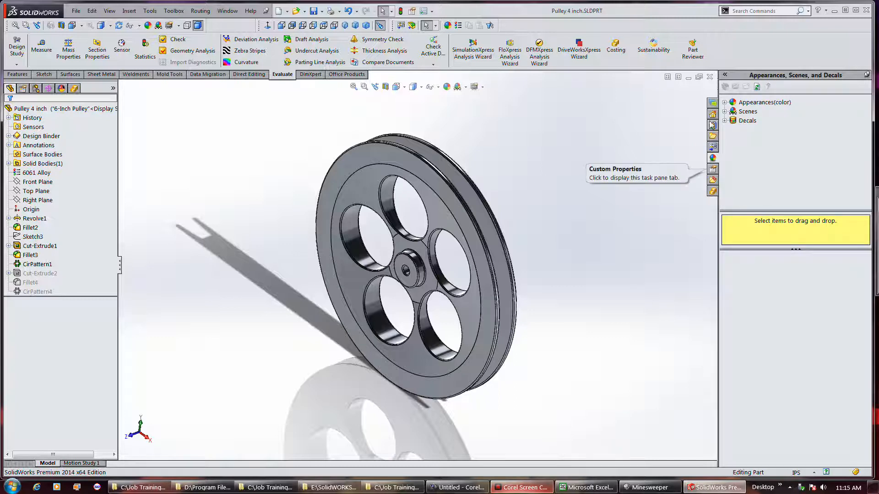
pyautogui.click(713, 115)
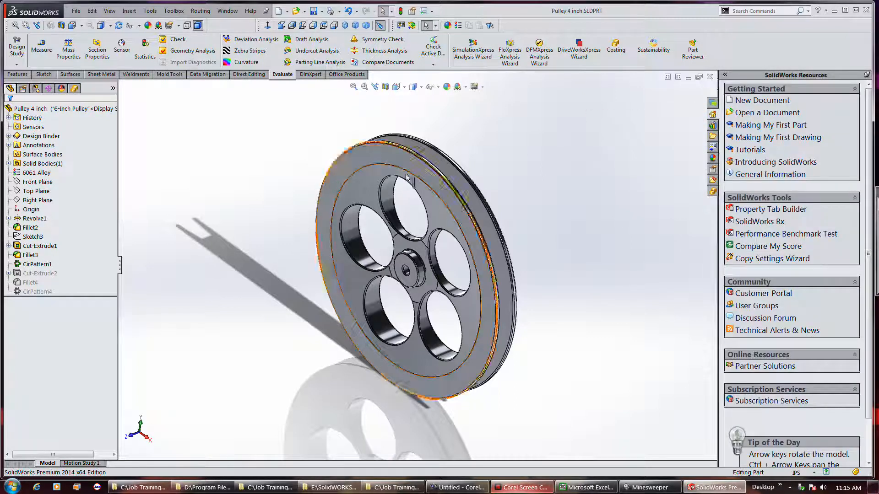